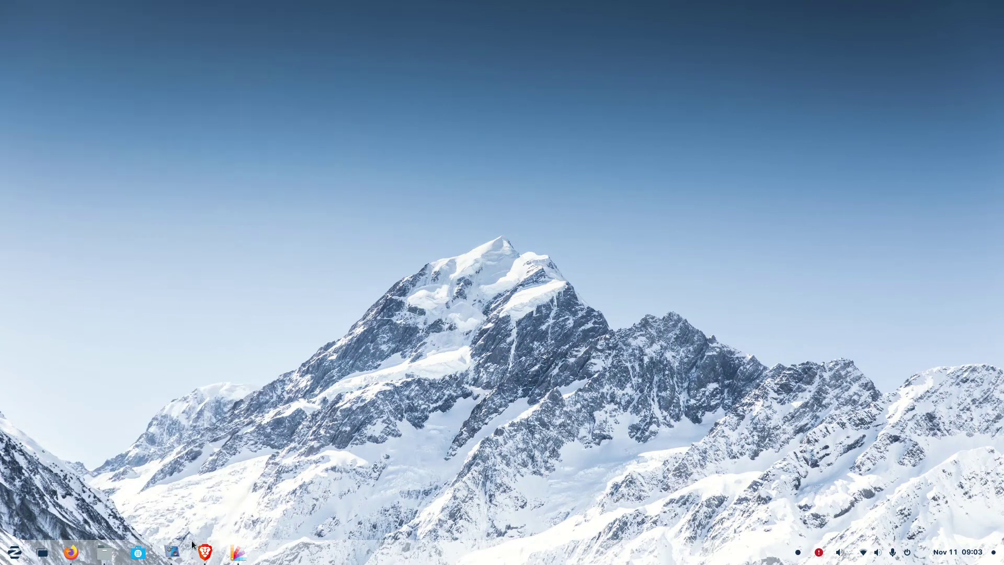
- Cycle through Files, the Flathub browser and Zorin Appearance, closing Appearance and minimizing the browser
left_click(105, 553)
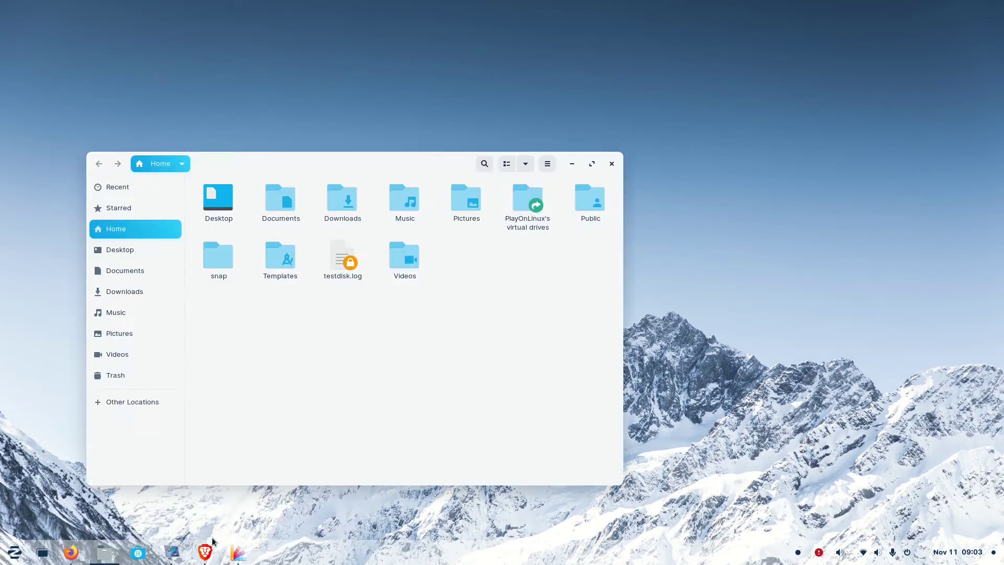
left_click(204, 552)
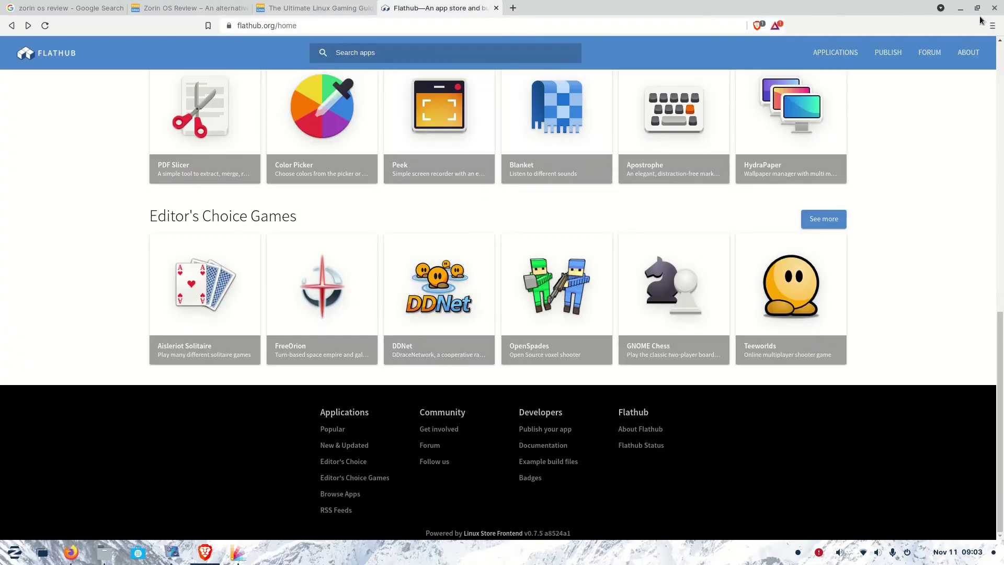
left_click(978, 8)
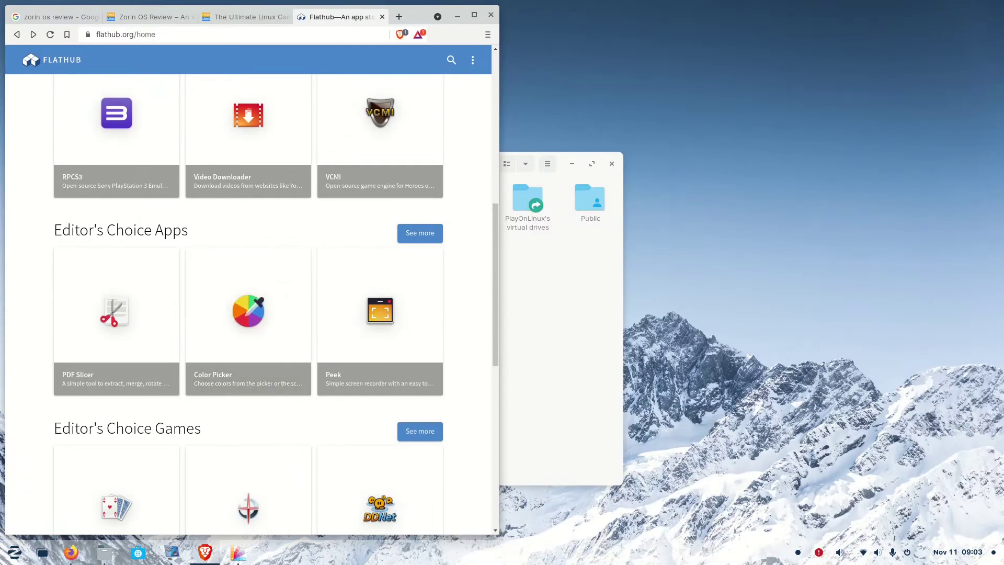
left_click(238, 553)
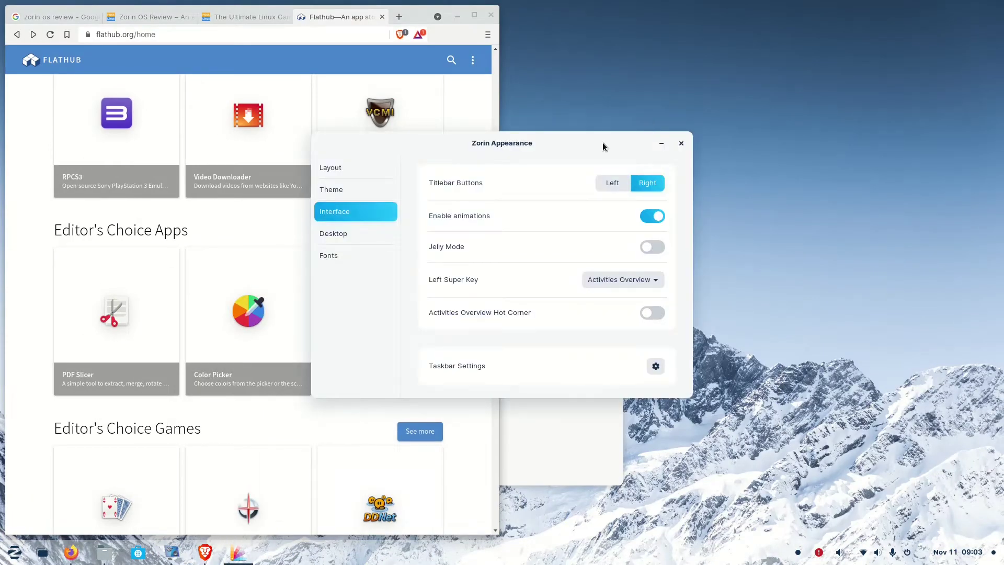
left_click(679, 143)
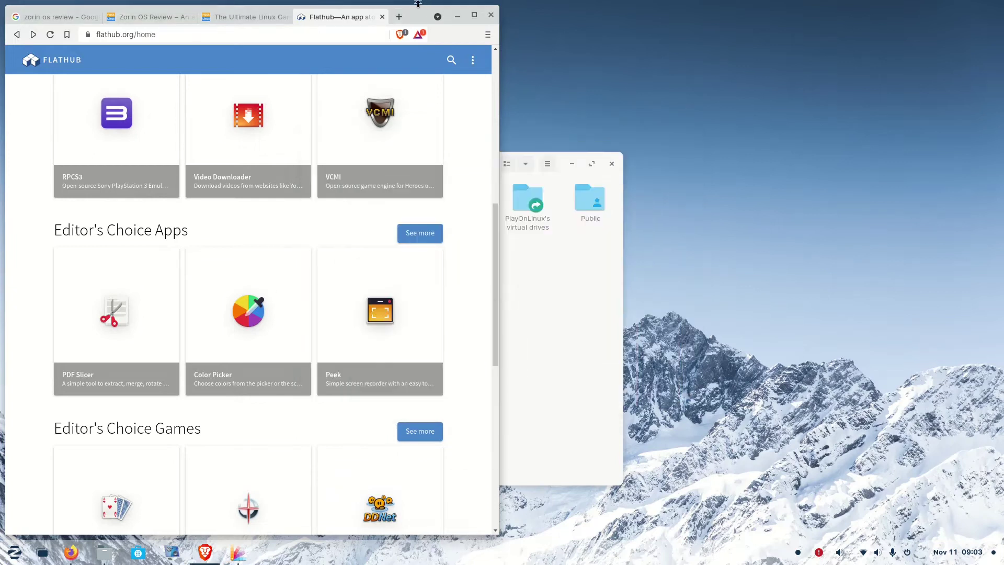
left_click(457, 15)
- Minimize Firefox, check the window overview, then hide all windows to reveal the desktop
left_click(71, 552)
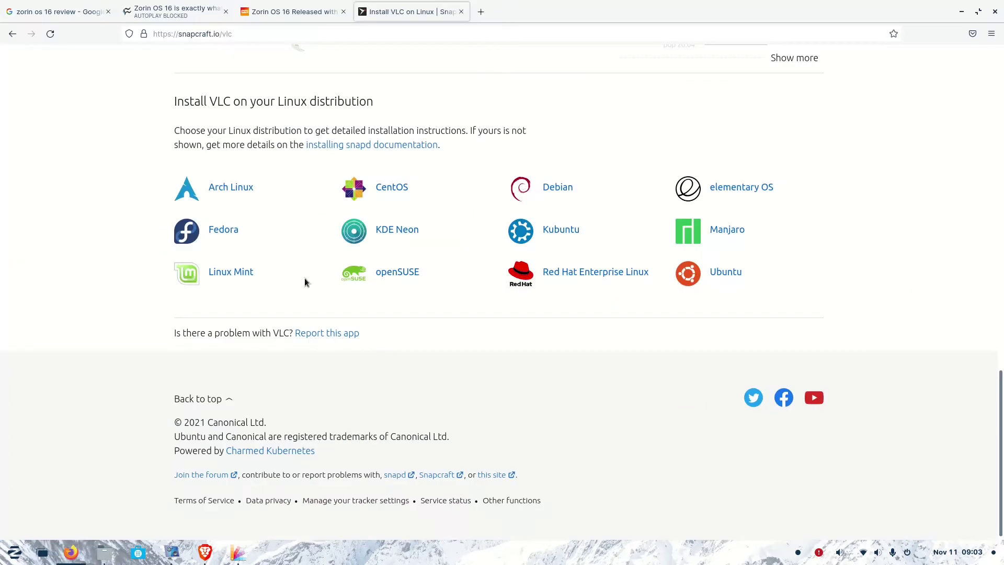
left_click(961, 11)
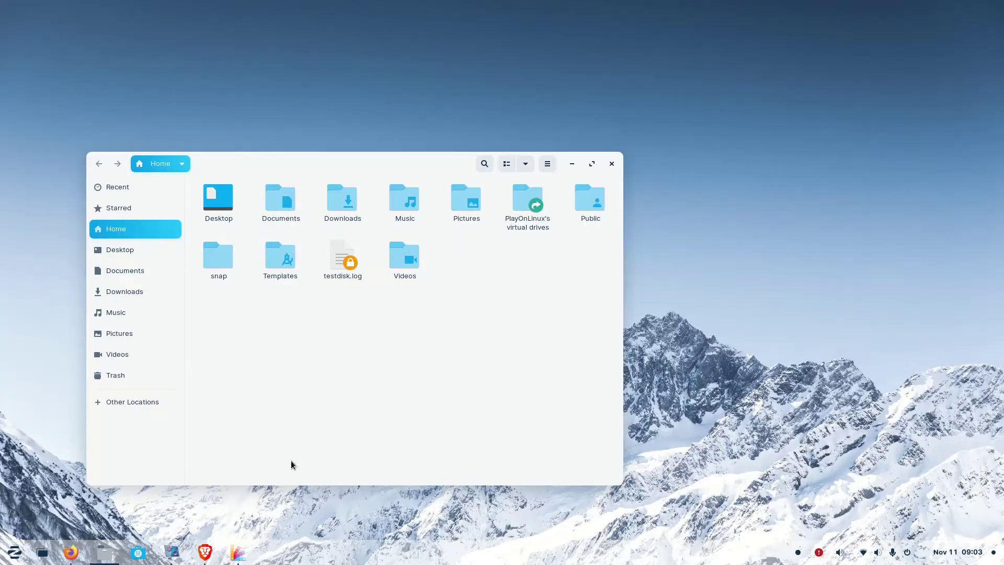
left_click(40, 558)
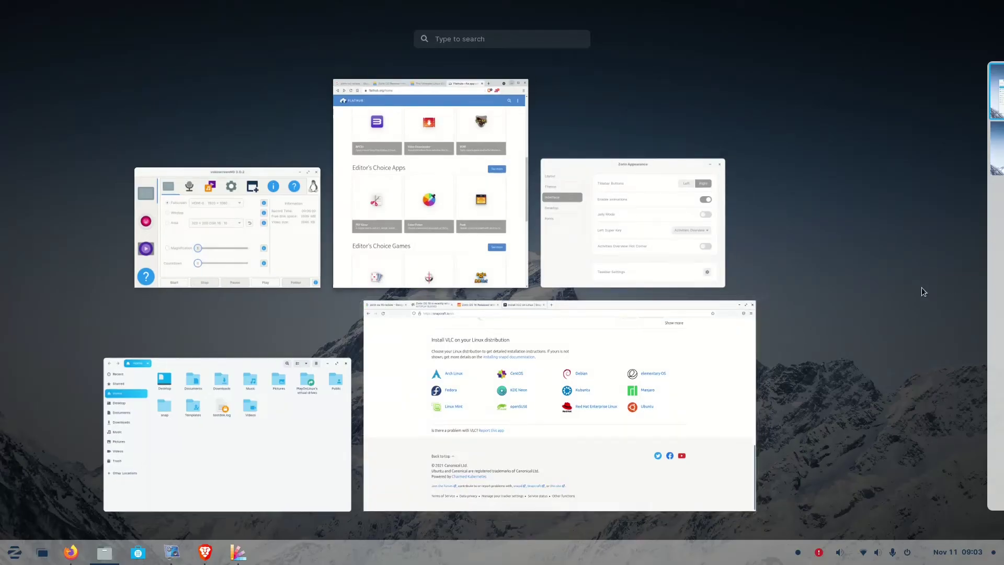
mouse_move(214, 554)
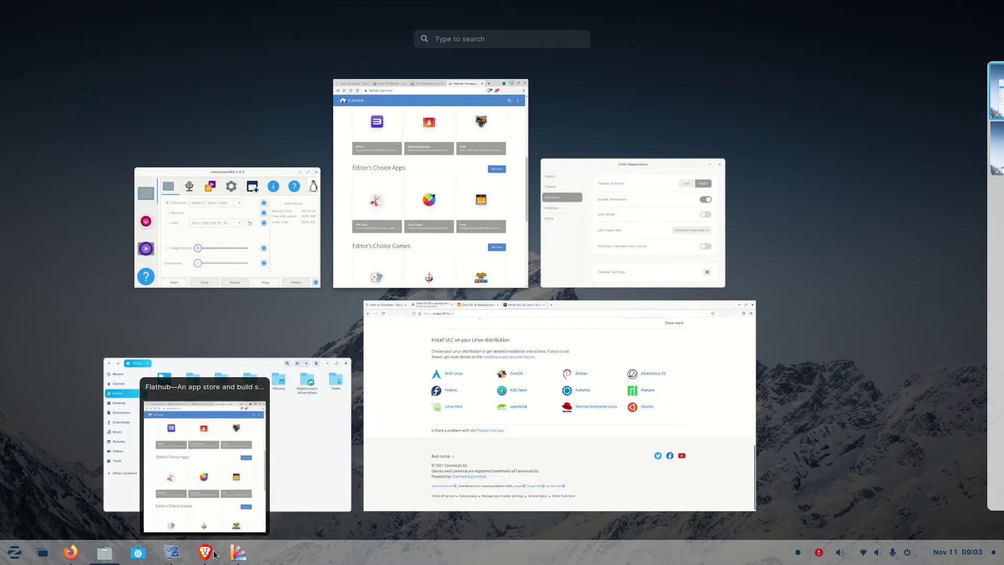
left_click(172, 553)
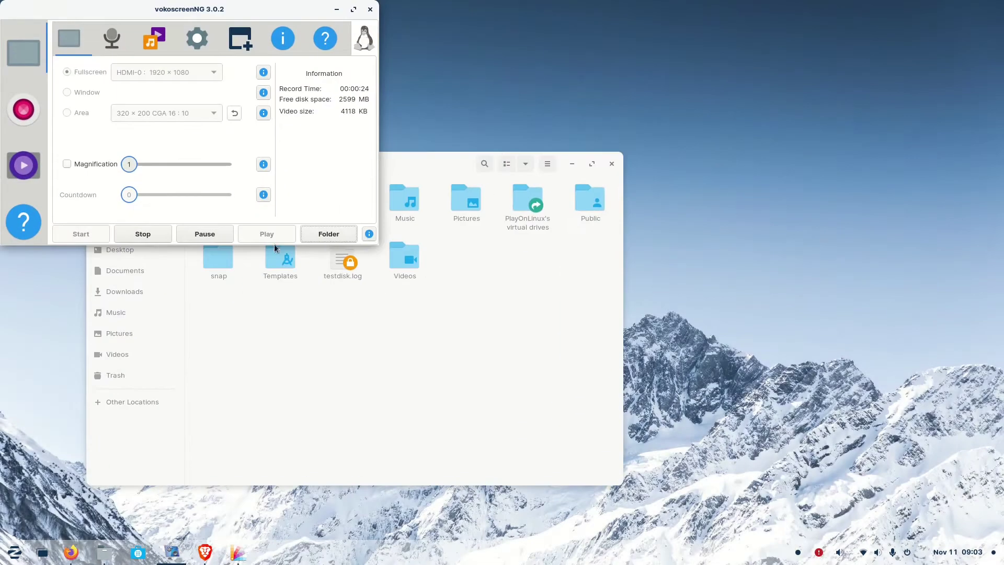
key("super+d")
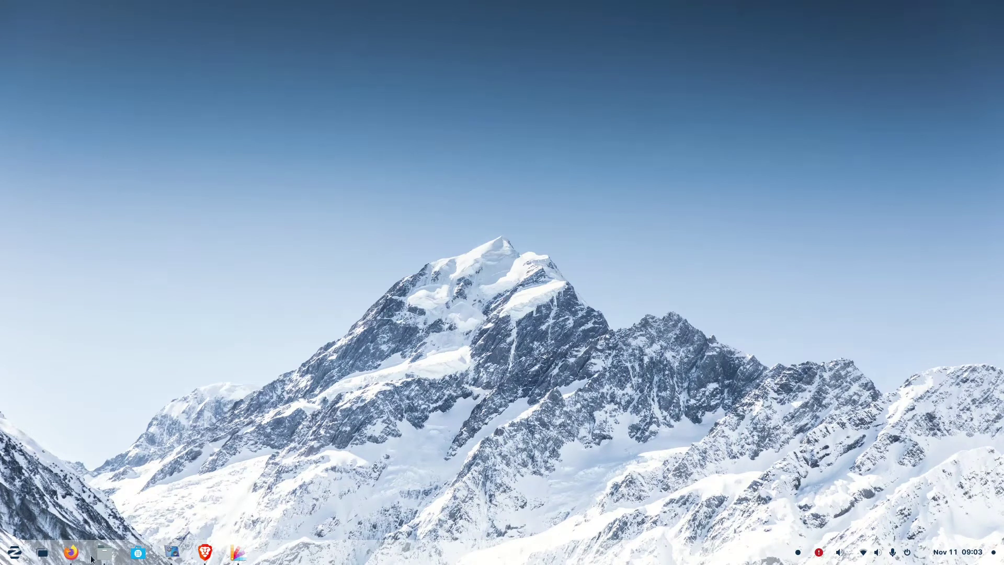
- Open and close the application menu, then reopen it with Super and launch Zorin Appearance
left_click(12, 556)
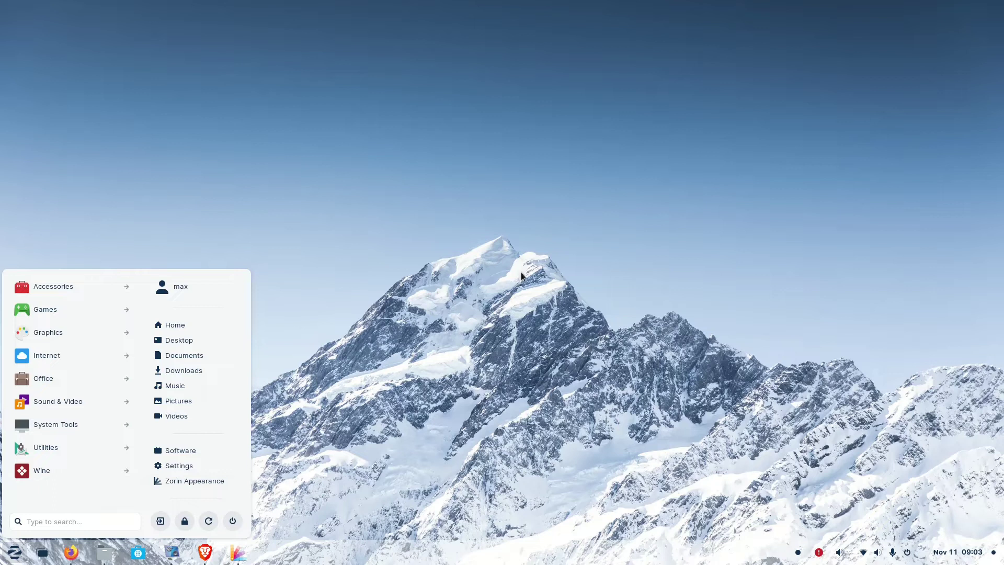
left_click(534, 255)
key("super")
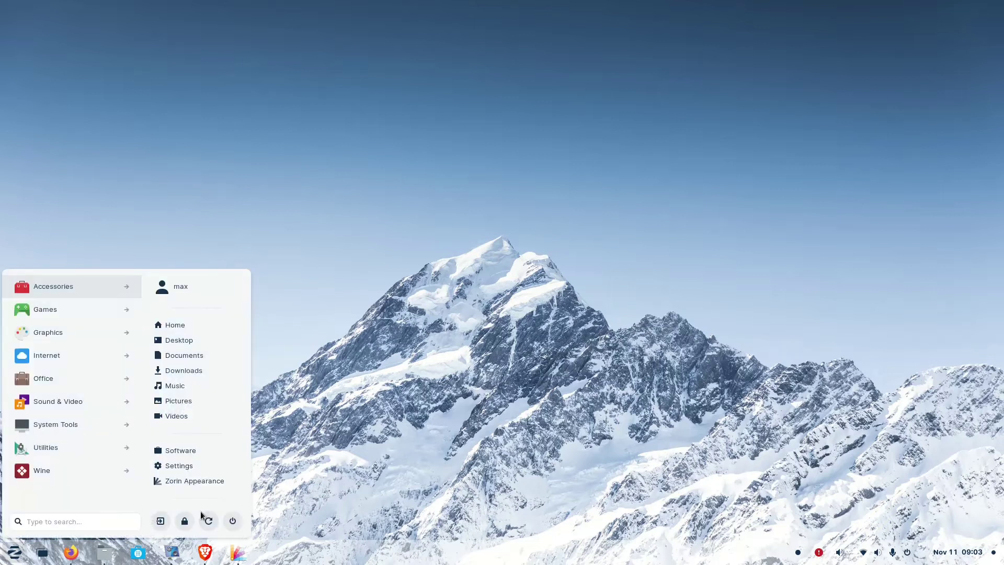
left_click(196, 482)
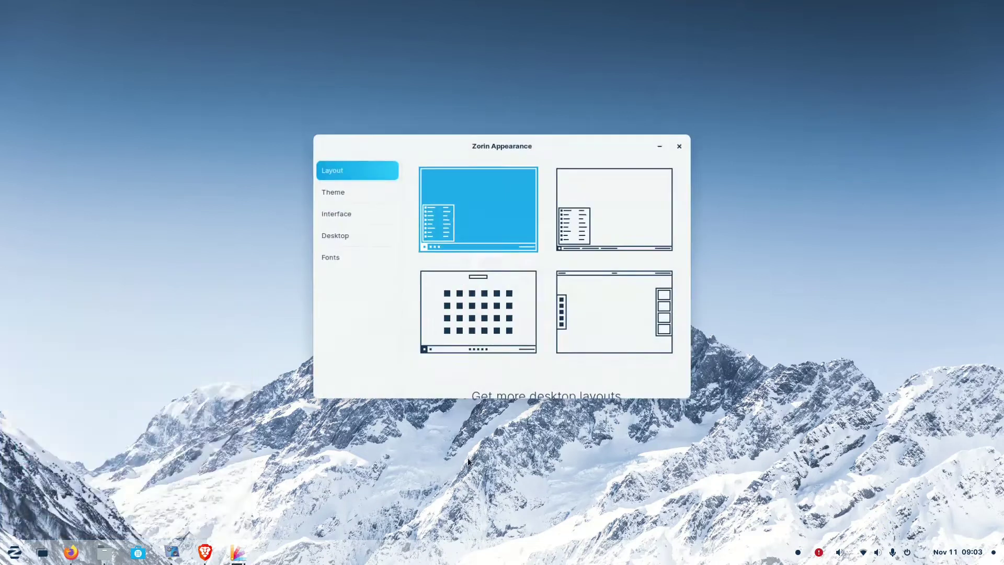
- Try the app-grid, top-bar and both bottom-taskbar layouts in turn
left_click(172, 552)
left_click(171, 553)
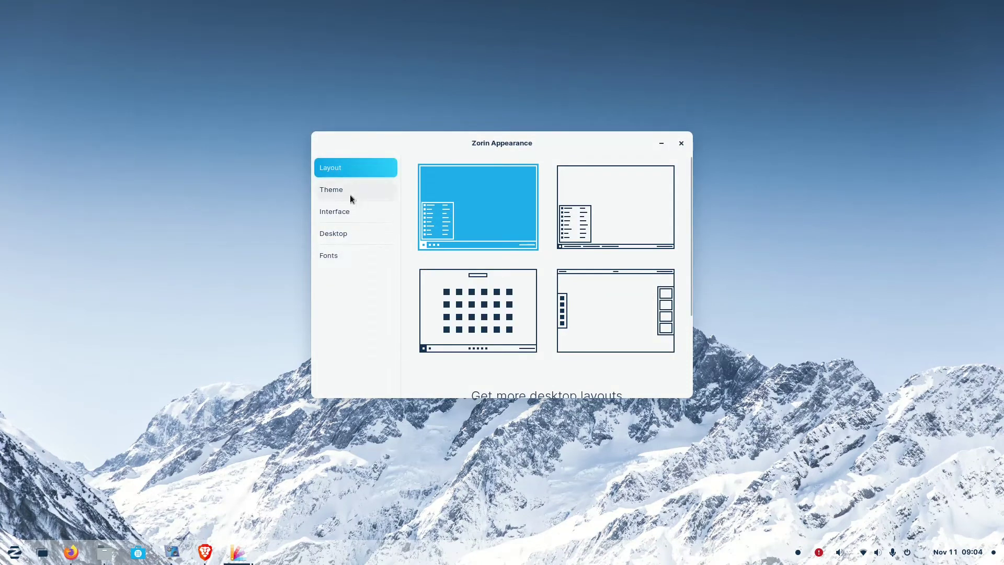
scroll(646, 205, "down", 2)
scroll(647, 211, "up", 2)
scroll(617, 277, "down", 4)
scroll(586, 293, "up", 3)
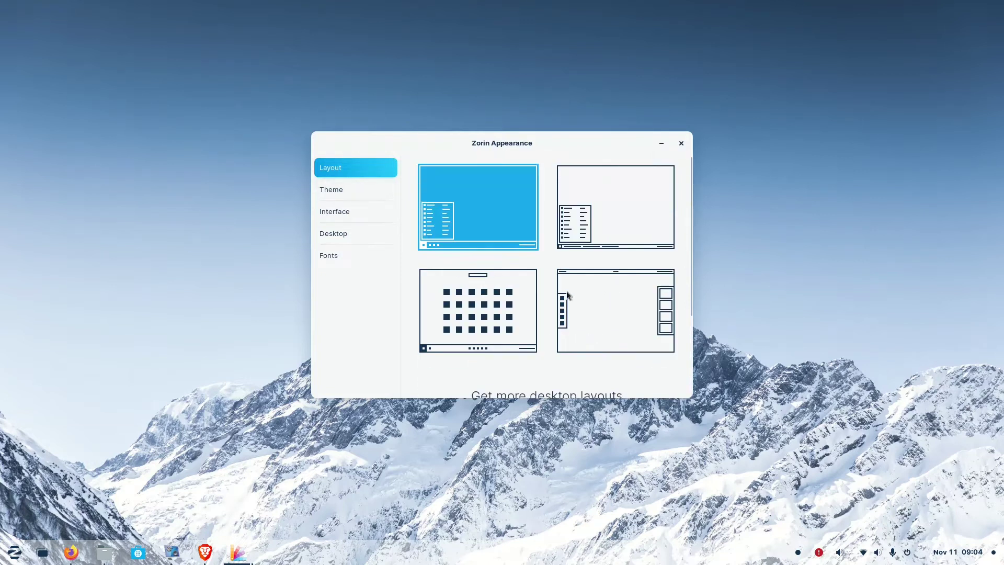
left_click(461, 312)
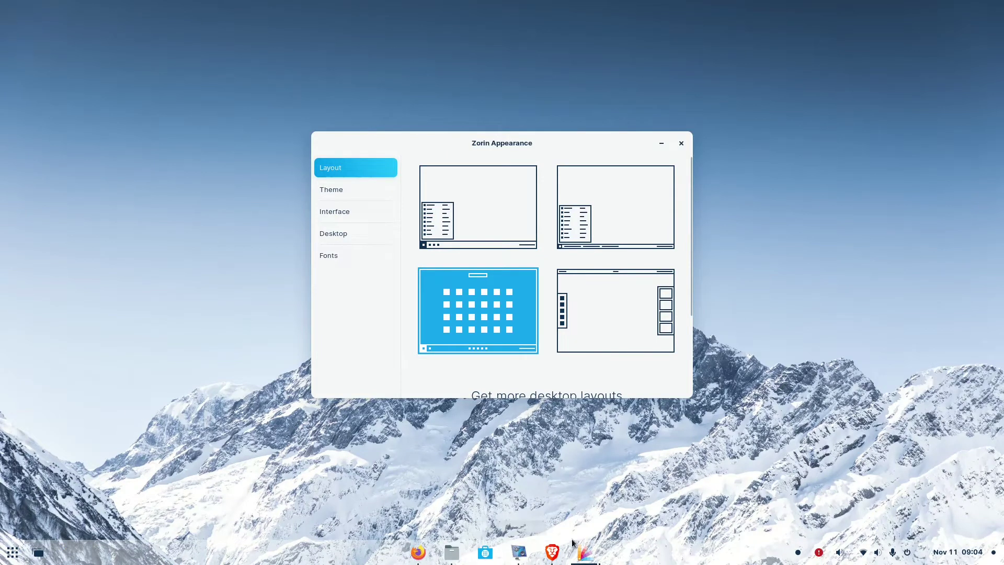
left_click(586, 297)
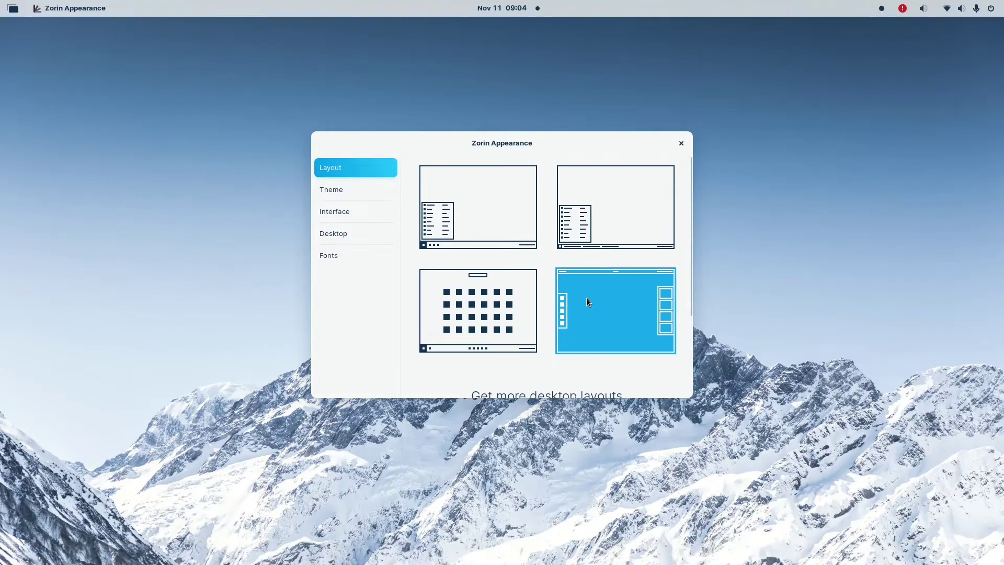
left_click(647, 173)
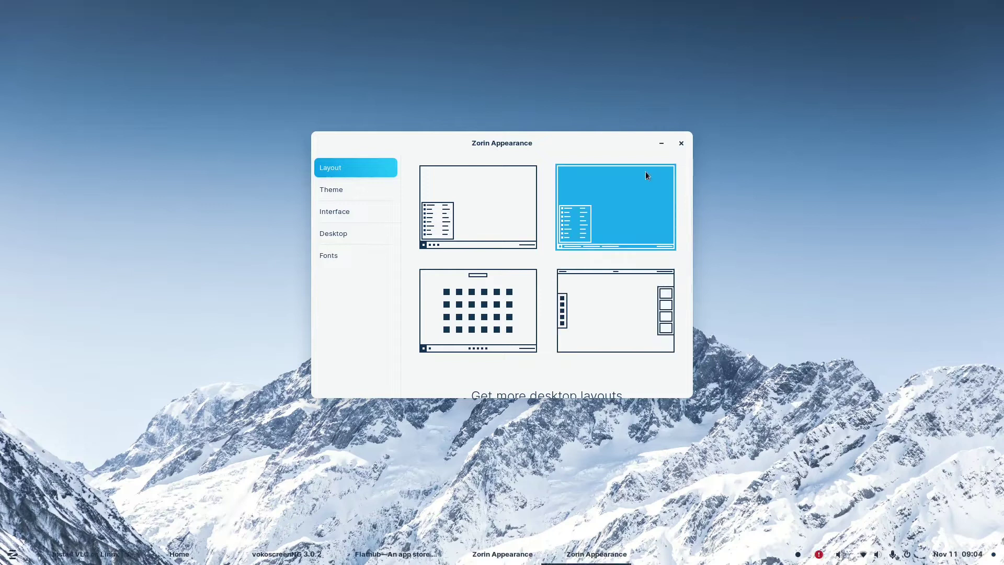
left_click(491, 201)
- Settle on the fourth layout with a top bar
scroll(535, 272, "down", 4)
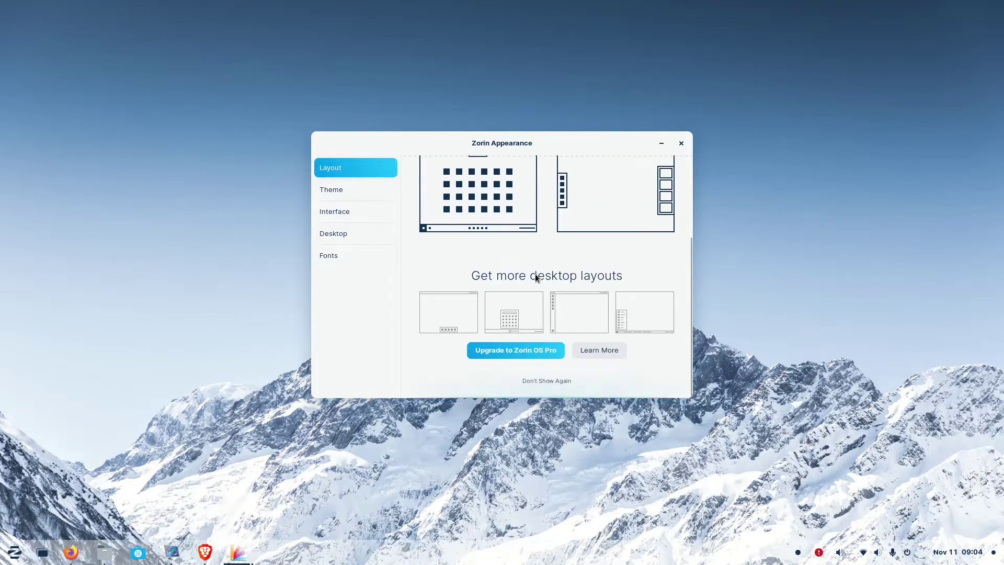
scroll(535, 274, "up", 3)
scroll(535, 274, "up", 1)
left_click(623, 338)
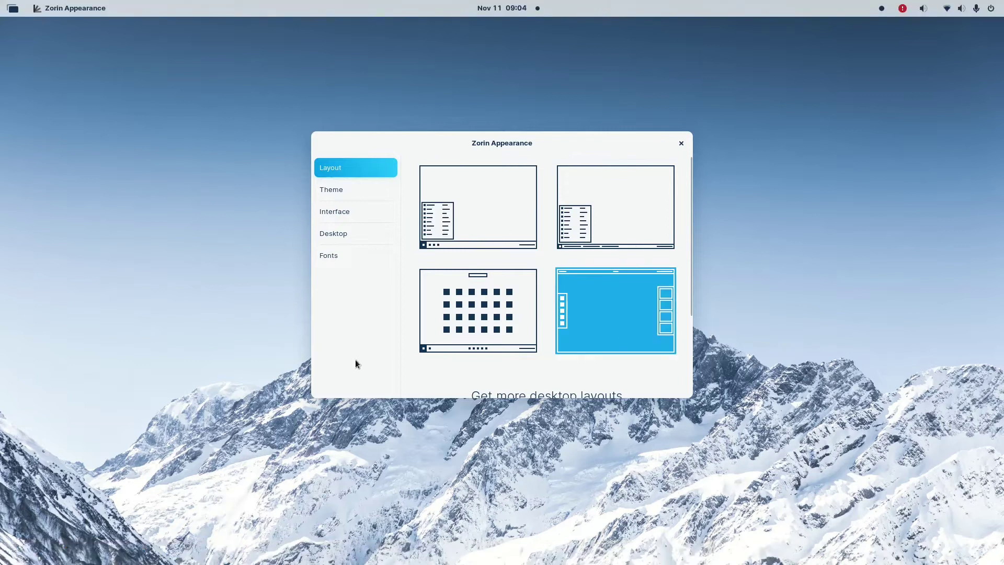
- Check the window overview, then open the Theme settings
left_click(223, 371)
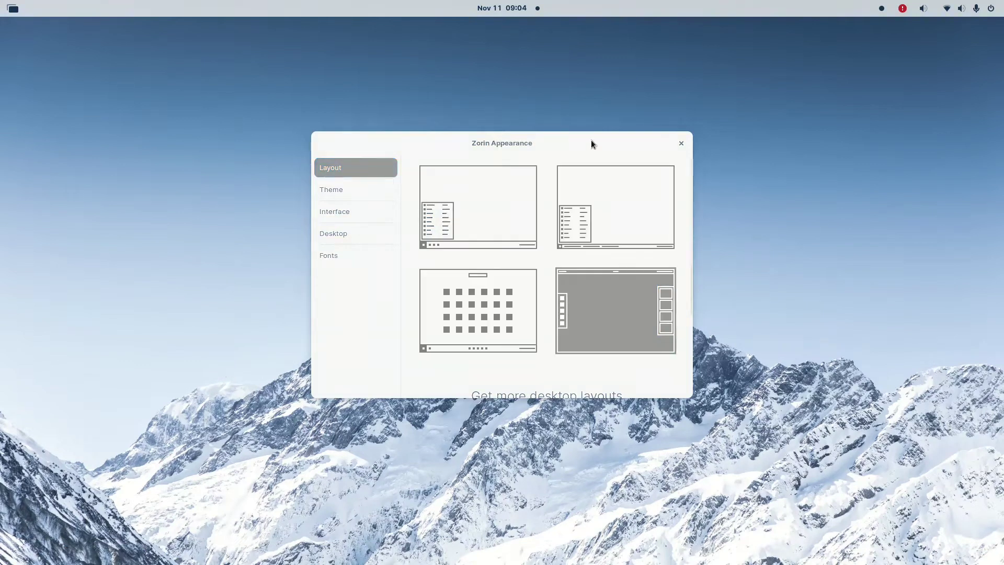
left_click(5, 9)
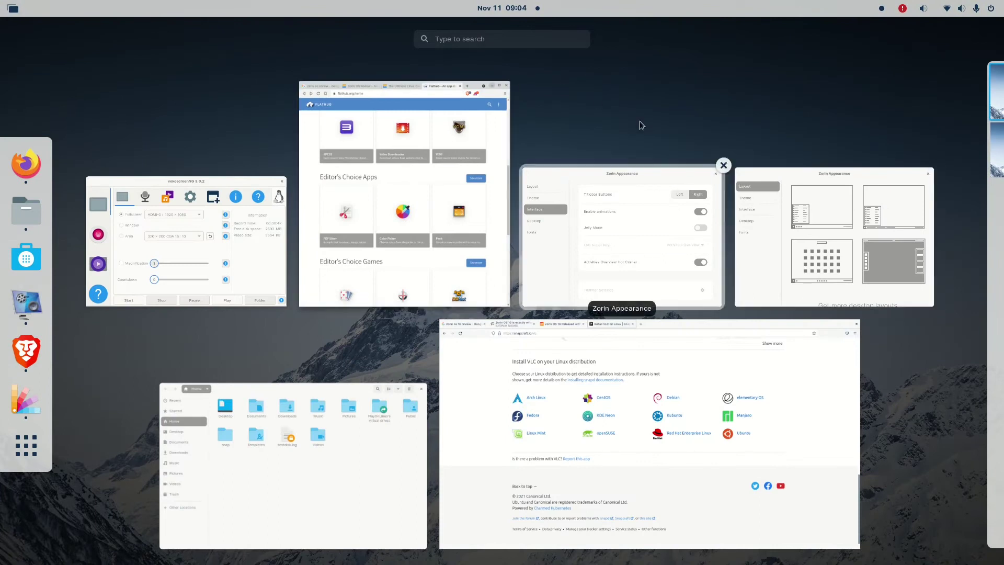
left_click(3, 6)
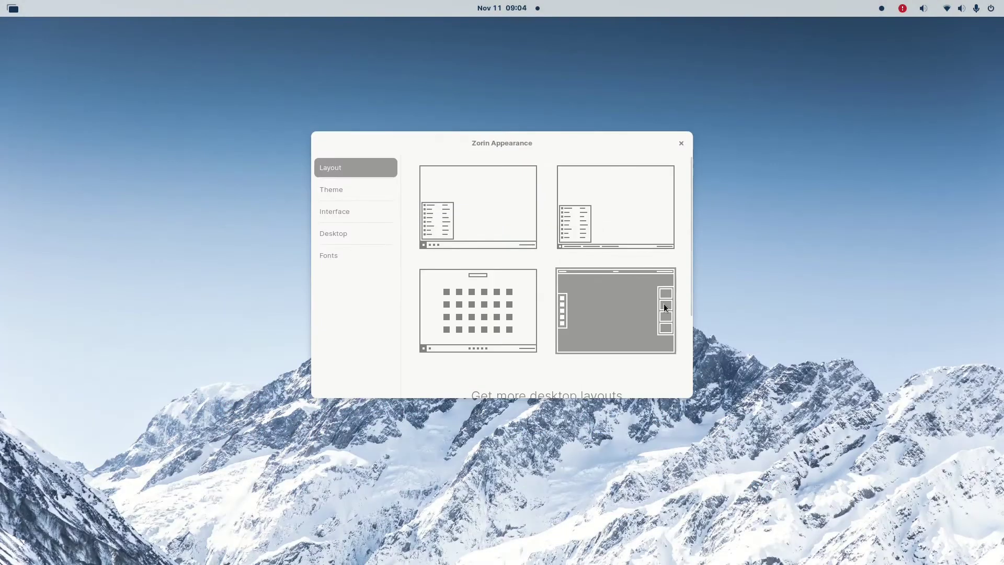
left_click(335, 190)
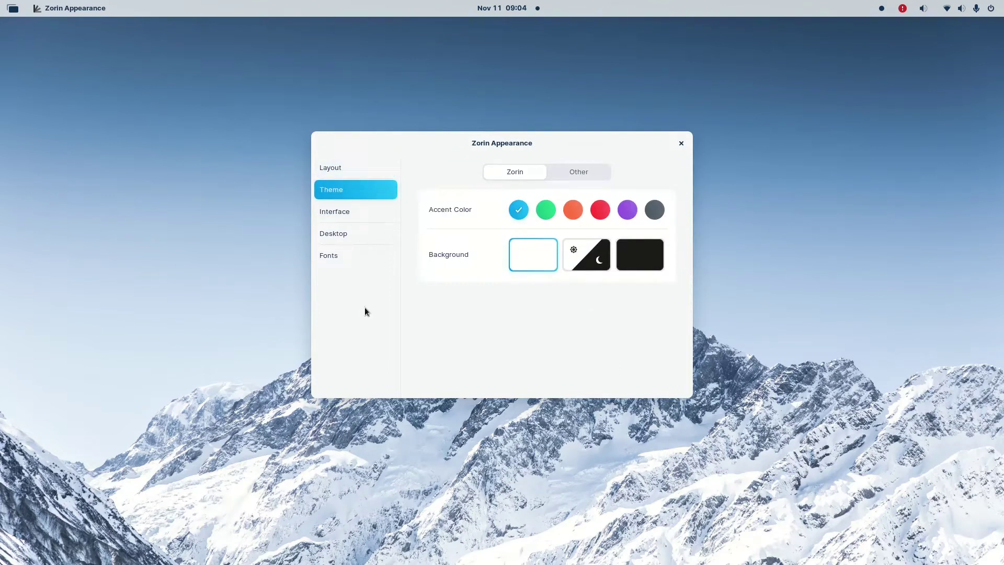
- Make the theme alternate automatically between light and dark from sunset to sunrise
left_click(660, 269)
left_click(579, 268)
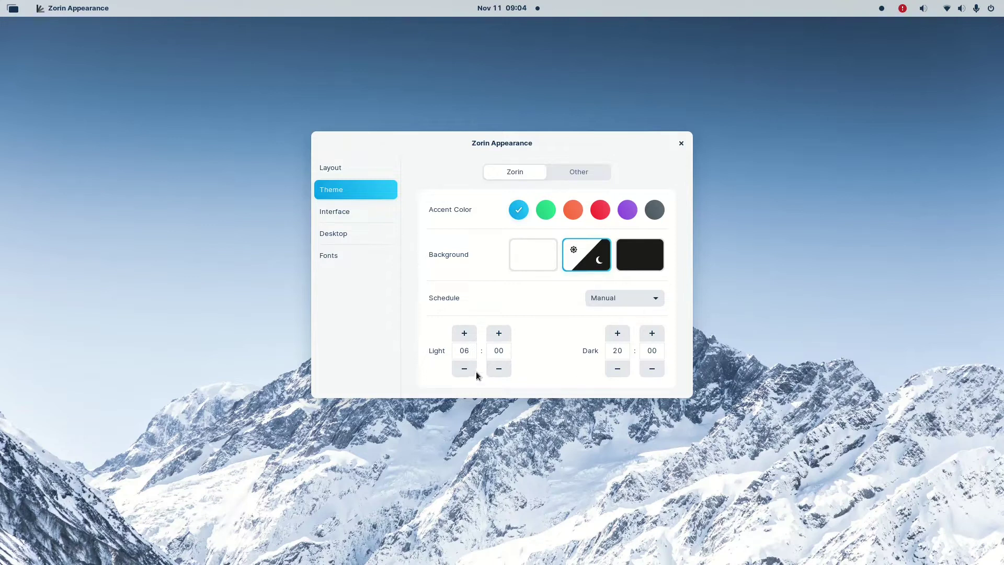
left_click(639, 299)
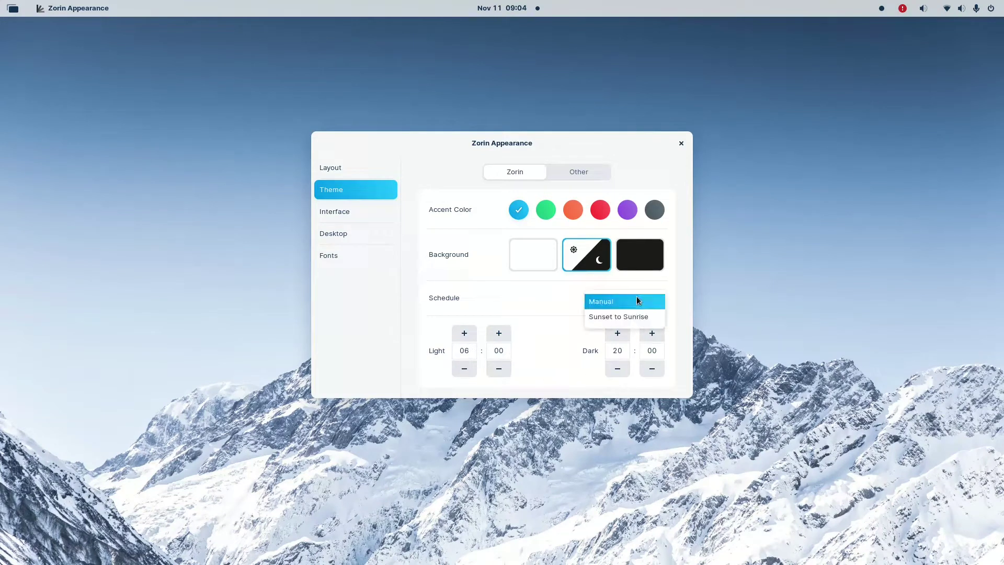
left_click(642, 316)
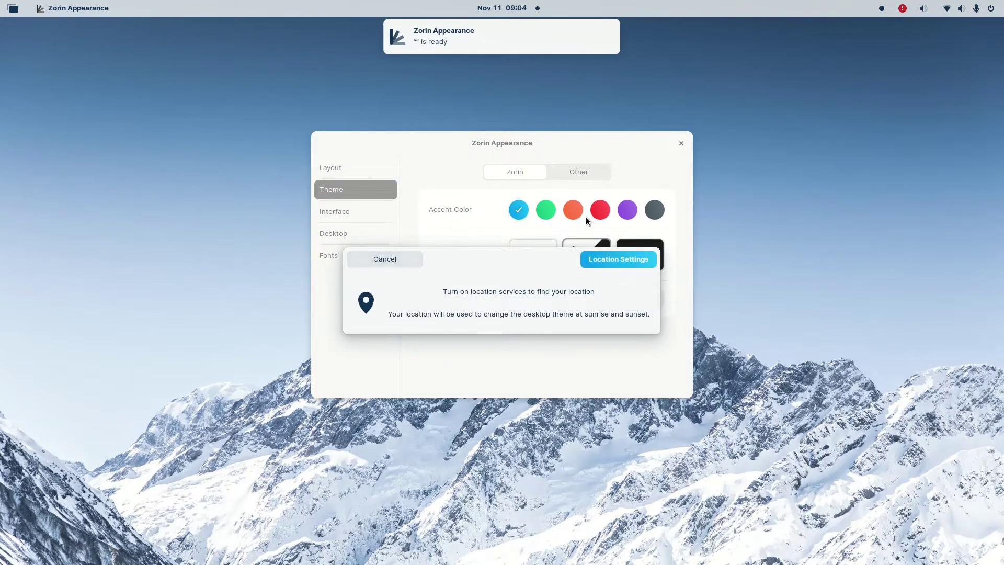
- Dismiss the location prompt and open the Other tab's Applications theme list
left_click(364, 261)
left_click(593, 177)
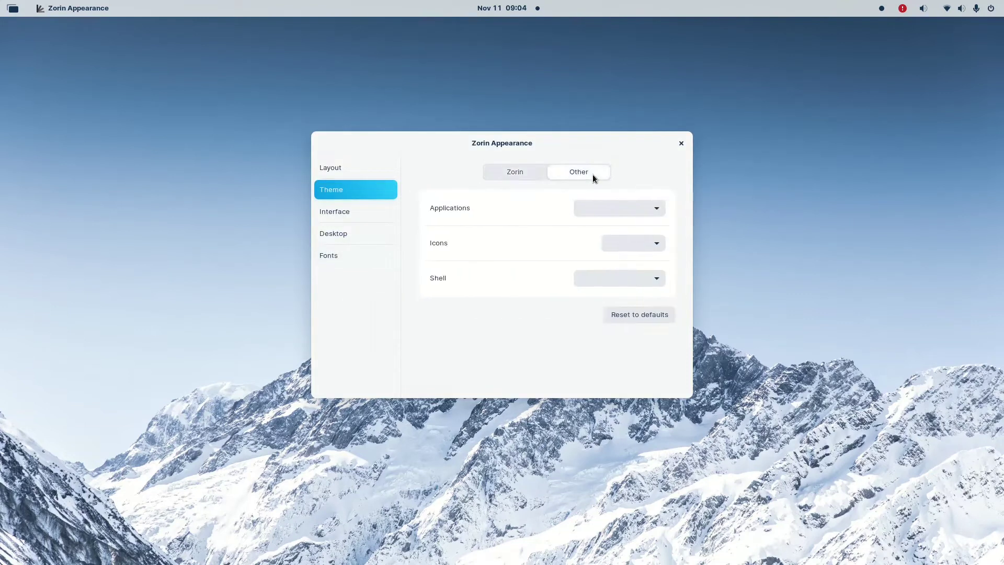
left_click(612, 215)
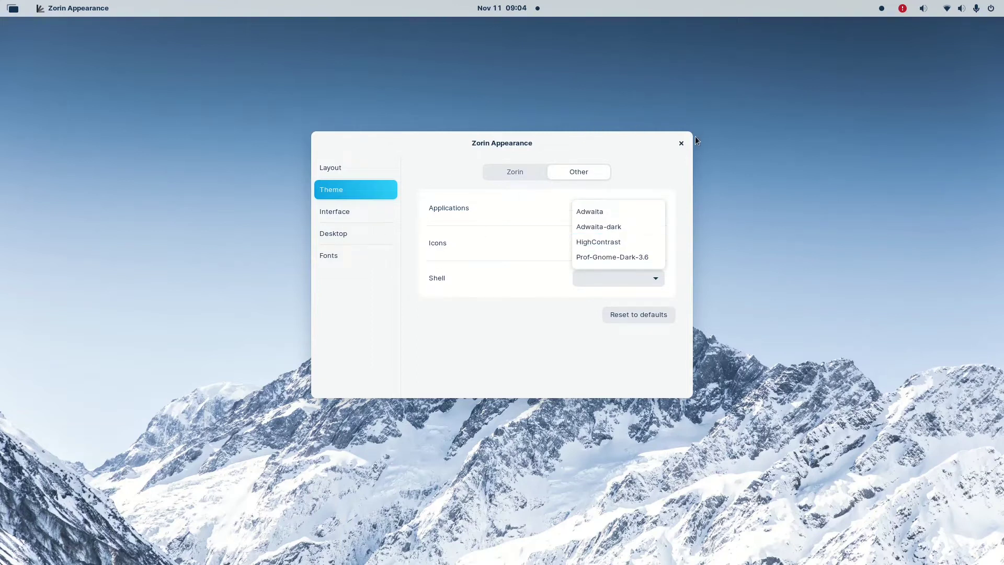
- Turn on Jelly Mode in the Interface settings and preview it in the window overview
left_click(326, 224)
left_click(334, 234)
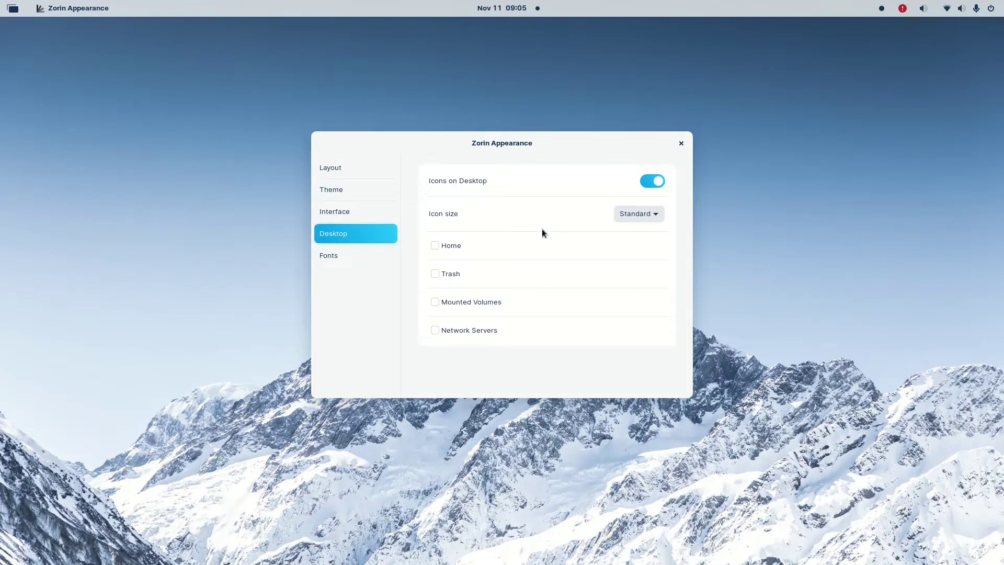
left_click(330, 215)
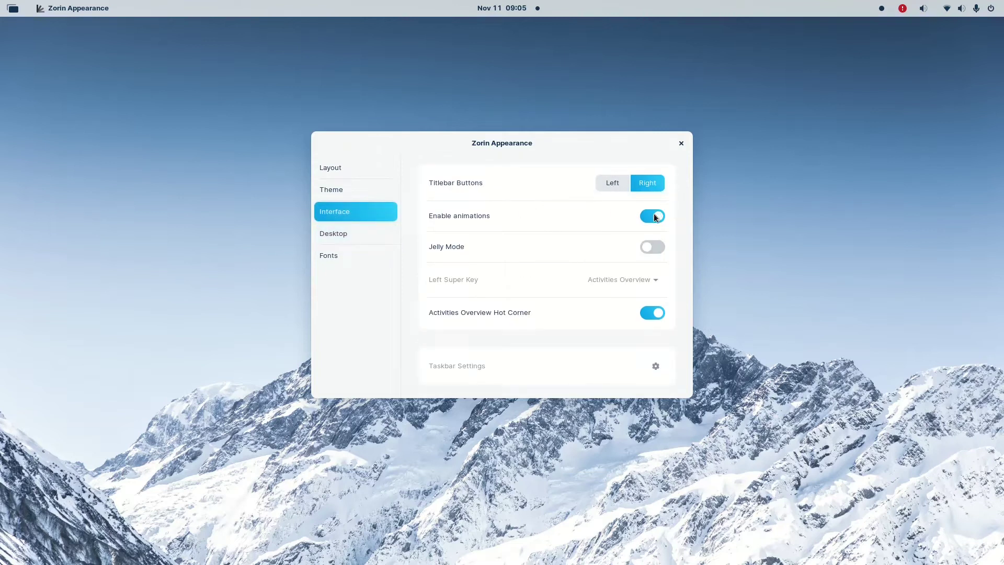
left_click(659, 249)
left_click(13, 10)
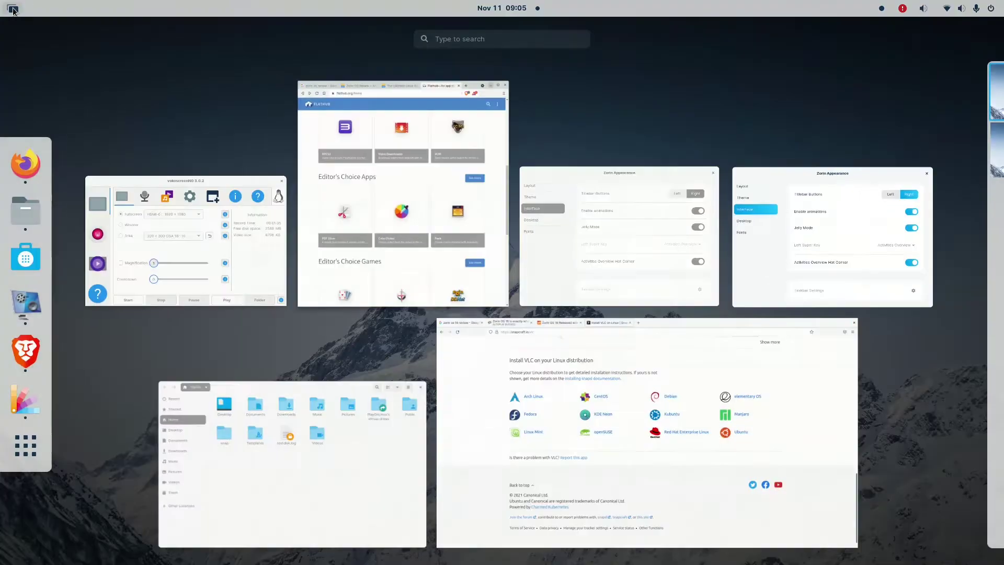
key("Escape")
- Apply the first layout with a bottom taskbar
left_click(350, 238)
left_click(355, 167)
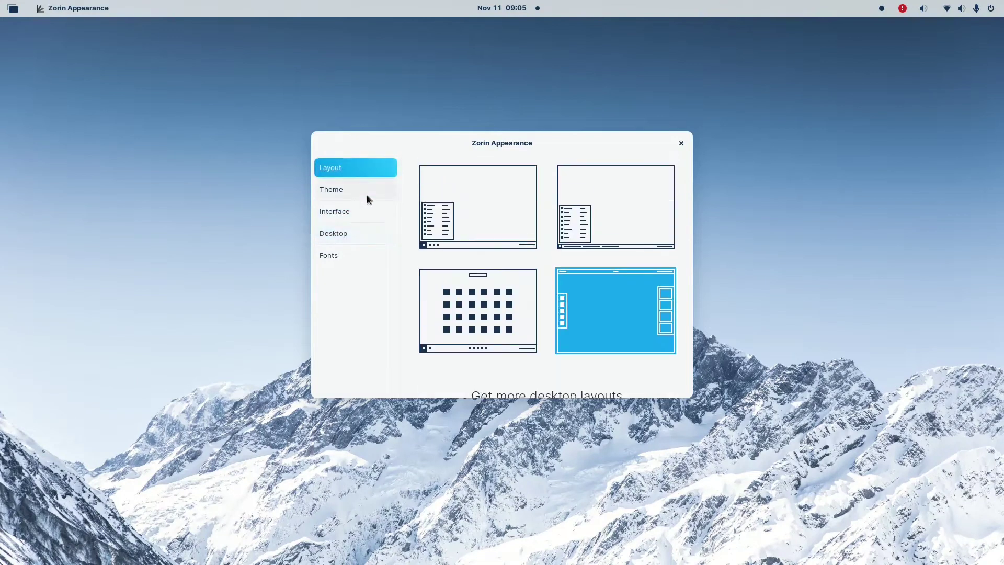
left_click(494, 231)
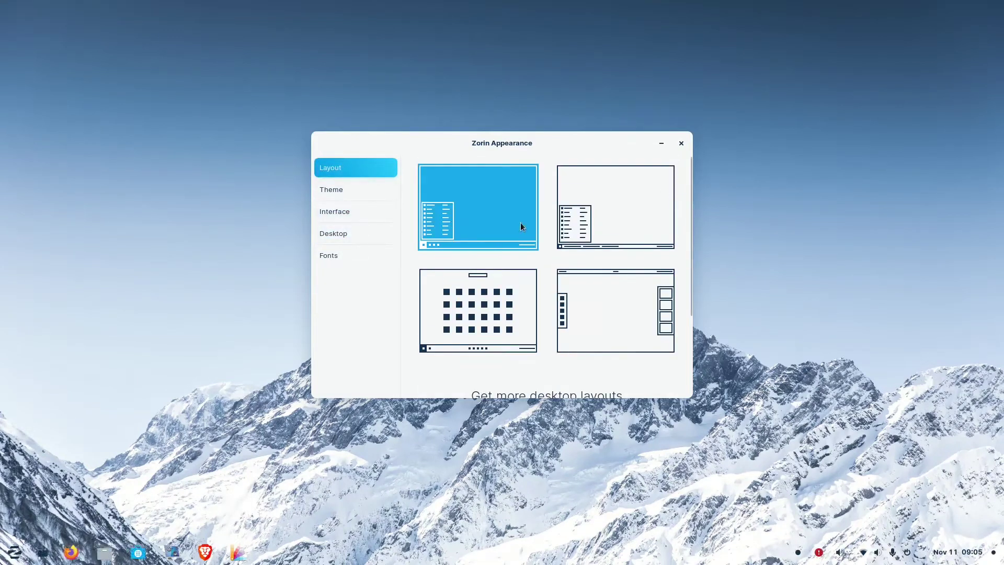
- Minimize Appearance, then restore and minimize Files, Software and Brave from the taskbar
left_click(662, 143)
left_click(105, 553)
left_click(137, 552)
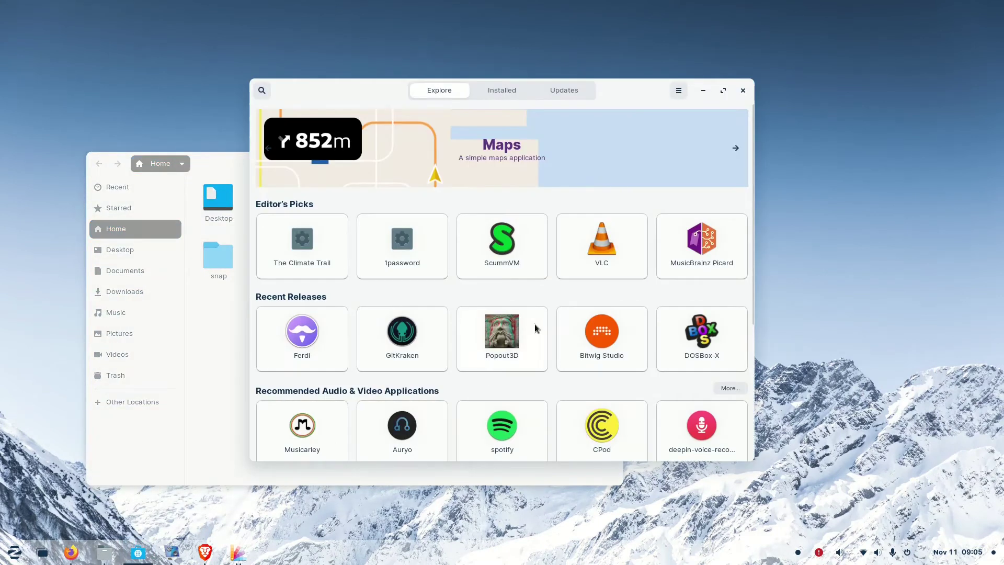
left_click(704, 90)
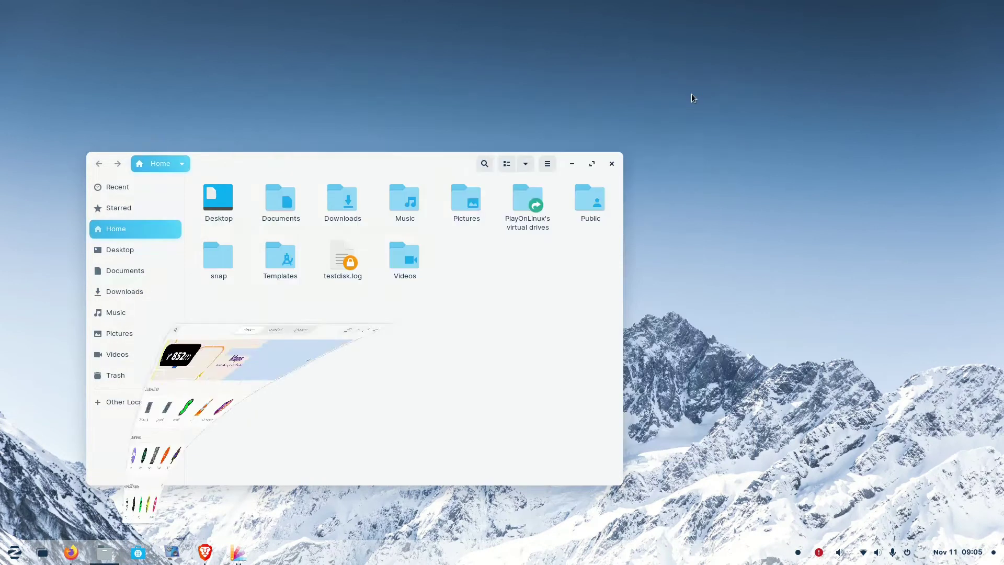
left_click(570, 163)
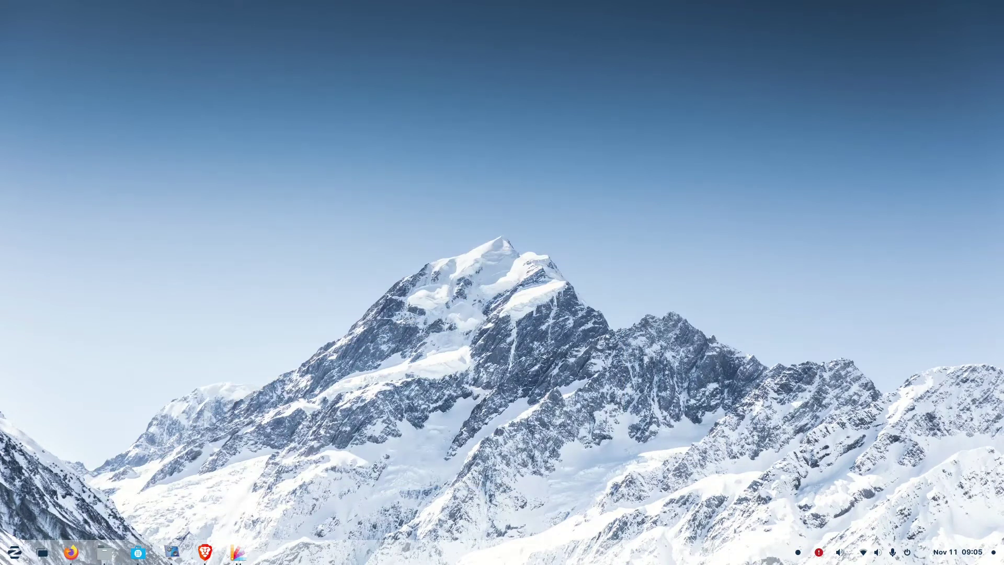
left_click(204, 553)
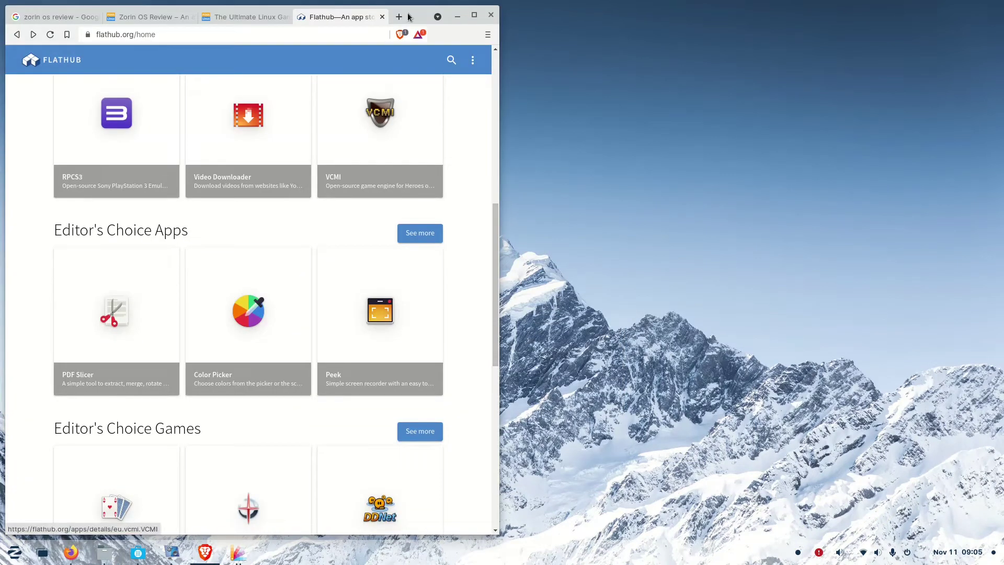
left_click(456, 16)
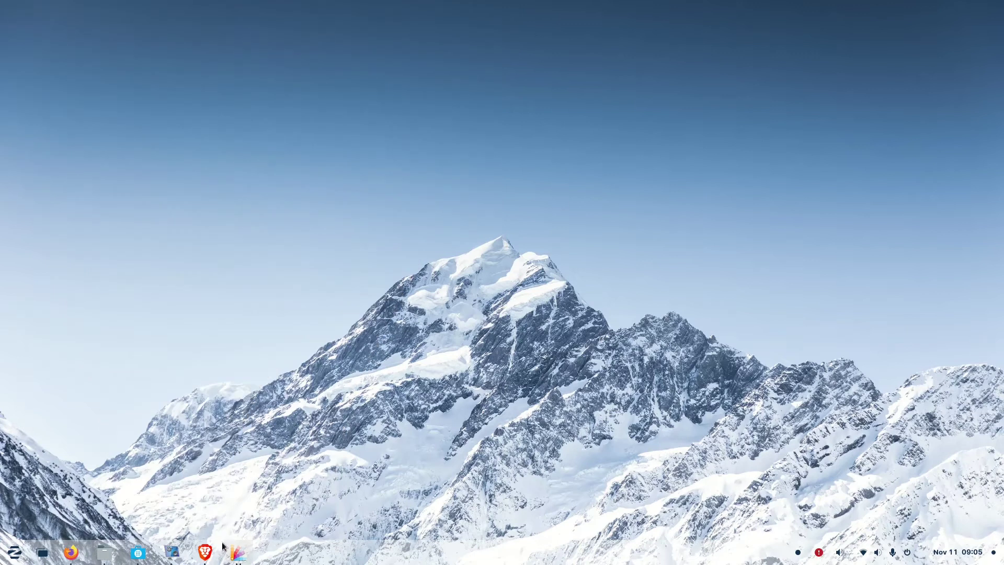
- Reopen Zorin Appearance, glance at its Fonts and Desktop pages, then close it
left_click(238, 553)
left_click(661, 143)
left_click(238, 553)
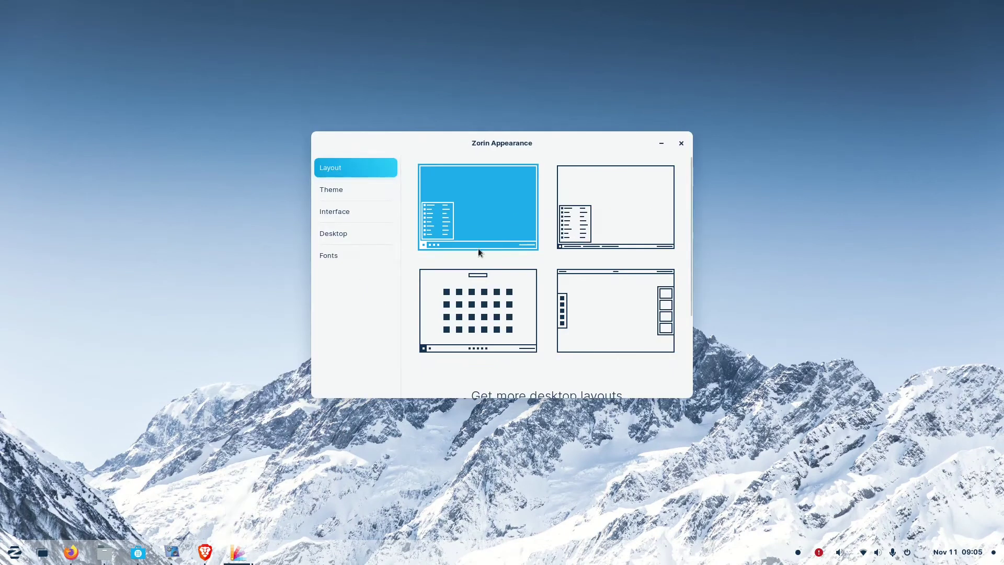
left_click(338, 259)
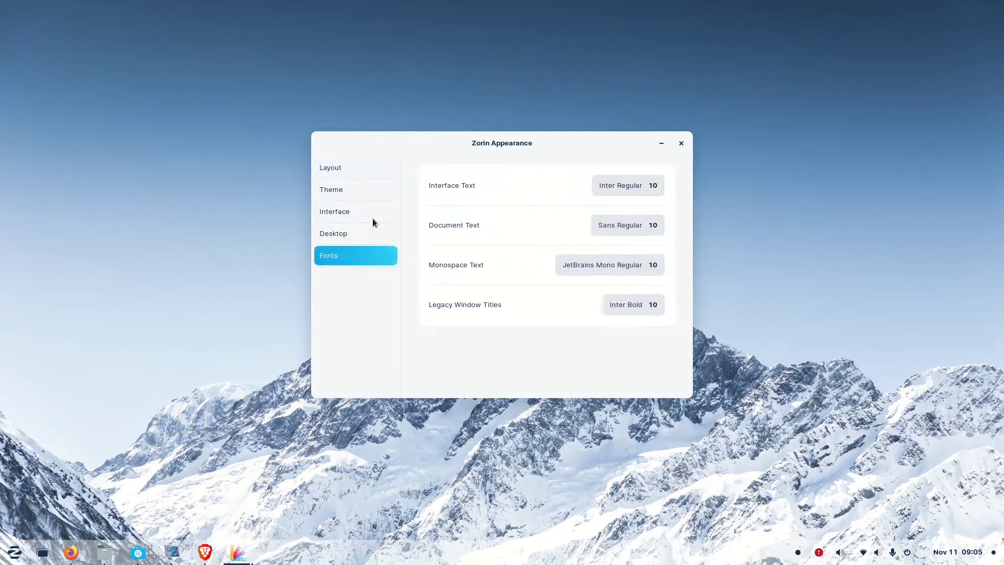
left_click(326, 228)
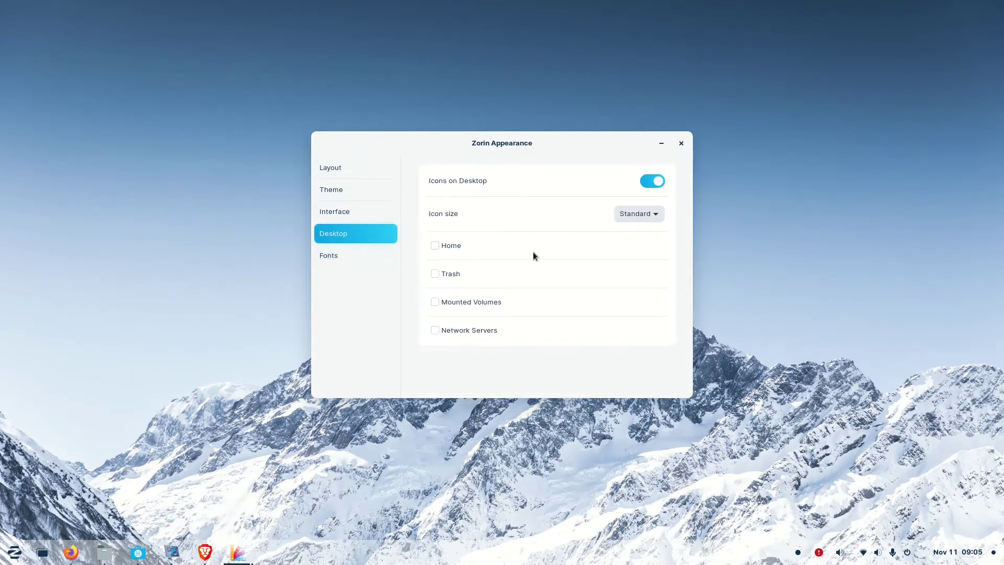
left_click(682, 142)
- Open Background settings from the desktop context menu and browse the wallpaper grid
right_click(435, 216)
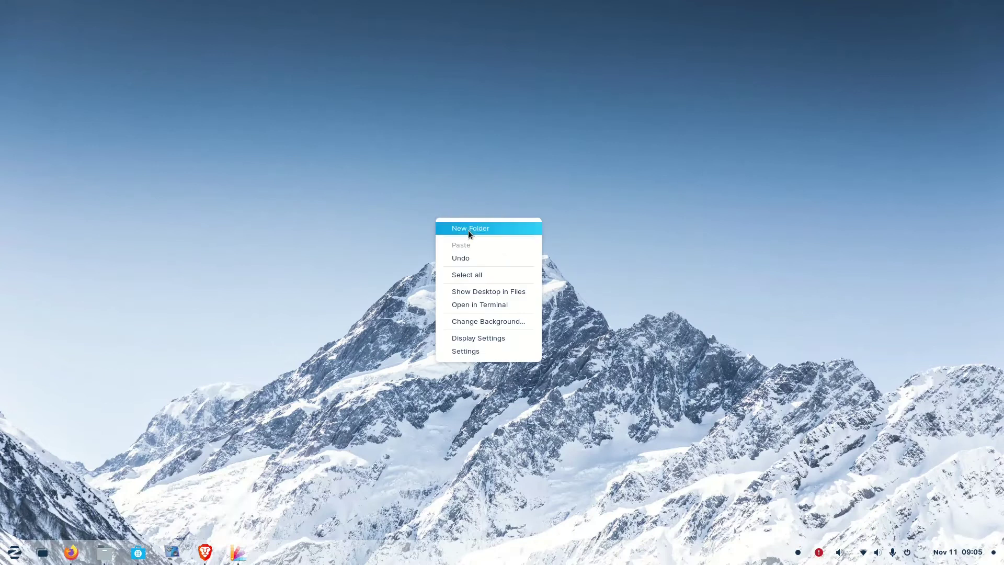
left_click(507, 322)
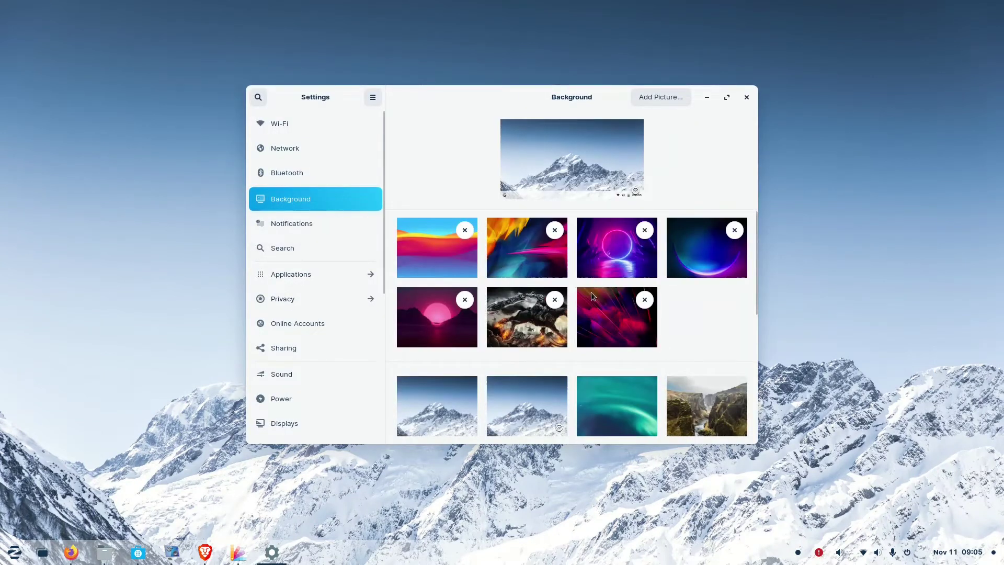
scroll(591, 292, "down", 2)
scroll(591, 294, "up", 1)
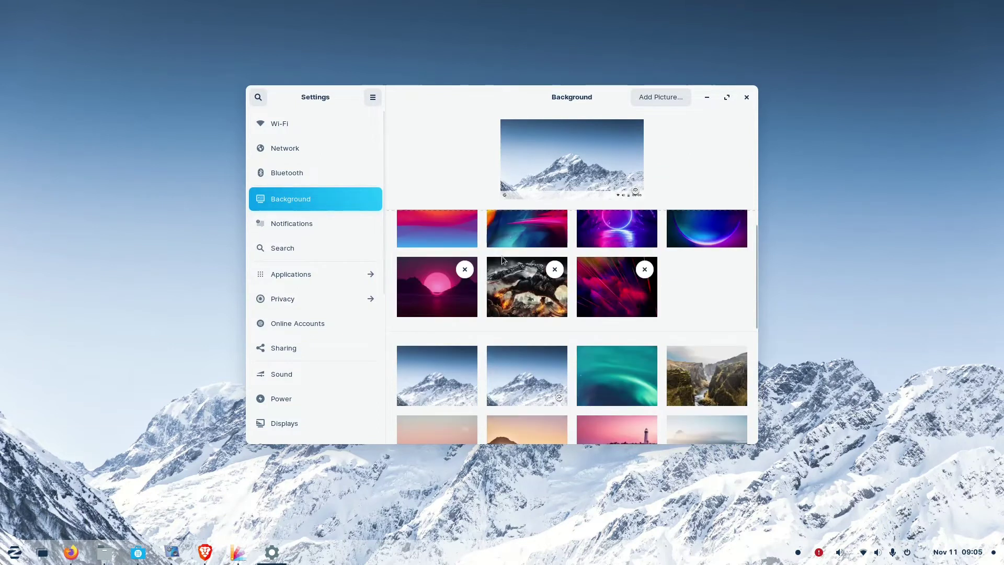
scroll(620, 312, "down", 6)
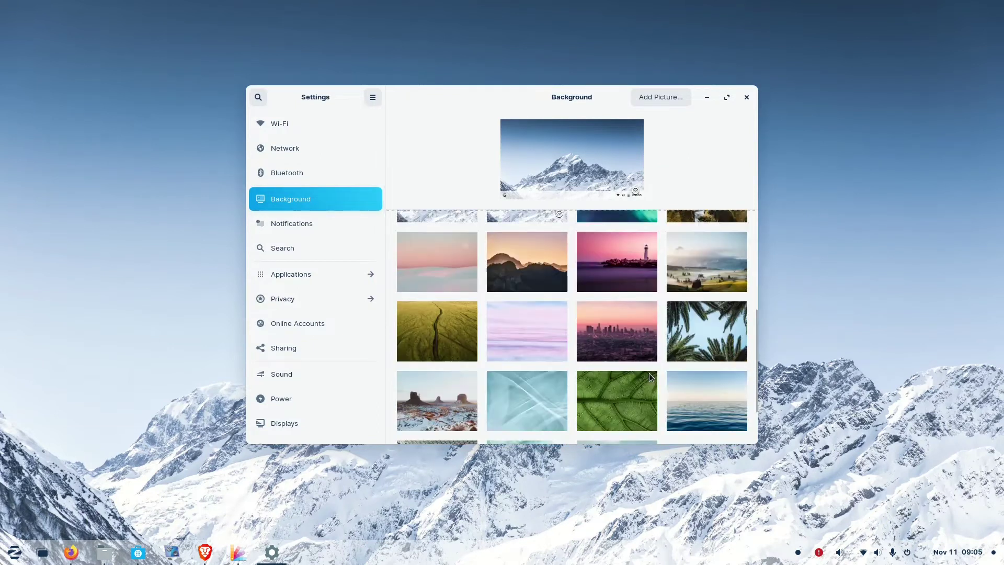
scroll(648, 376, "down", 2)
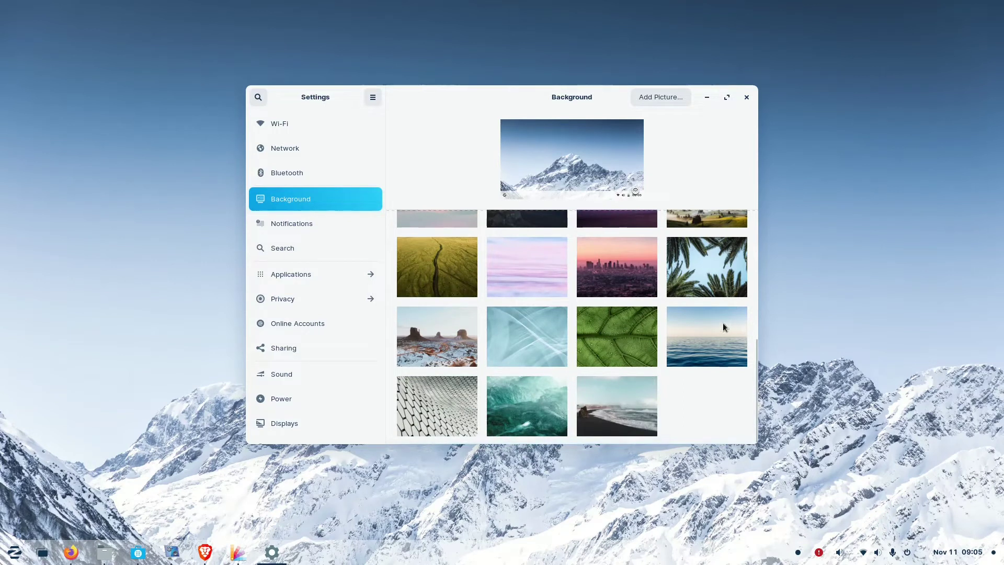
- Preview clouds, skyline, palm and ocean wallpapers, keep colourful waves, and move Settings right
left_click(534, 287)
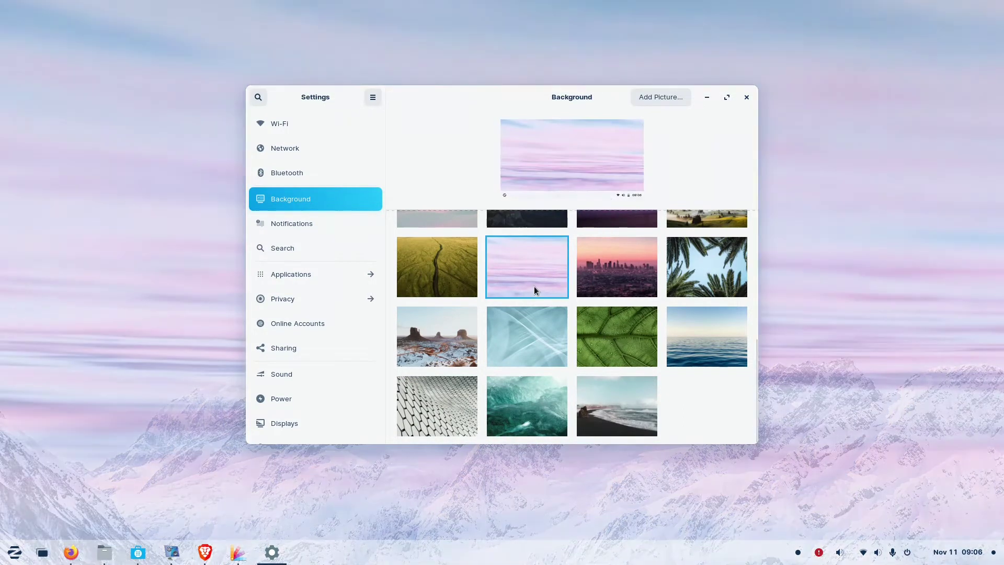
left_click(626, 284)
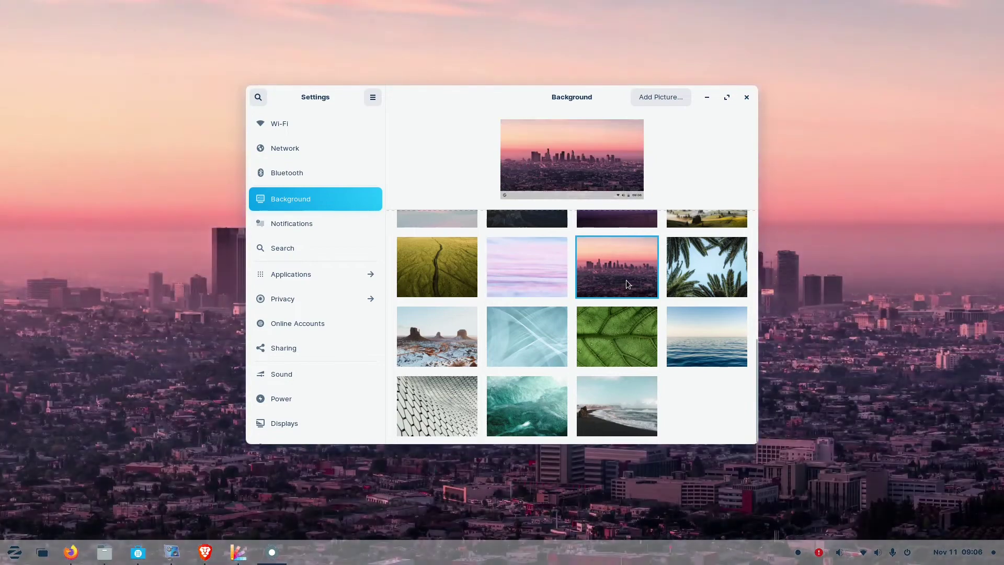
left_click(702, 268)
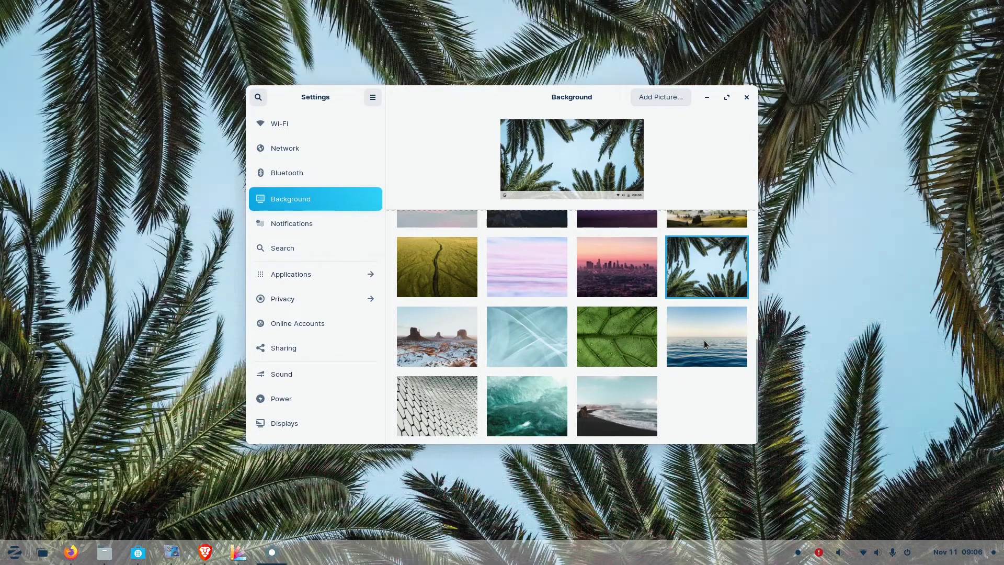
left_click(704, 340)
scroll(450, 355, "up", 10)
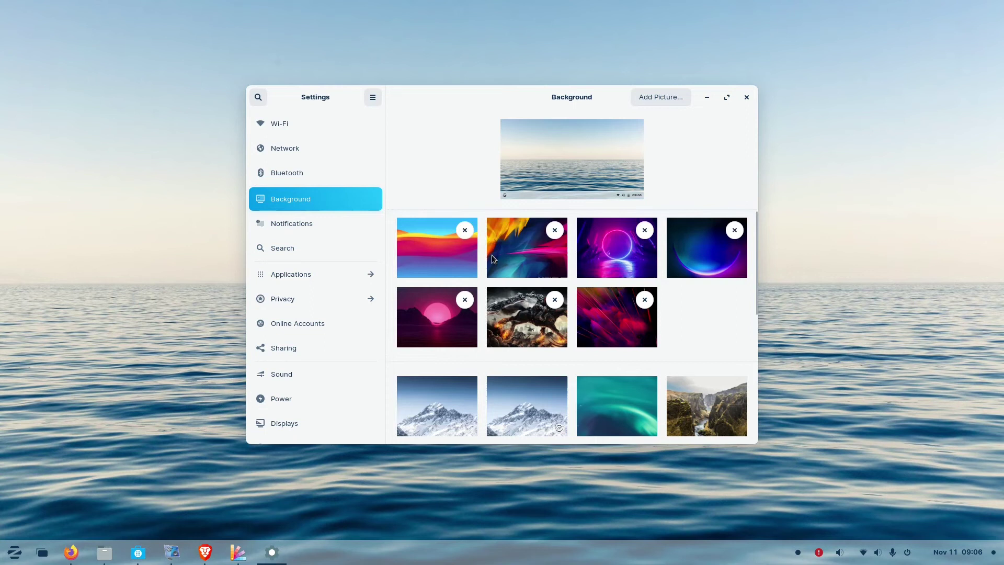
left_click(415, 270)
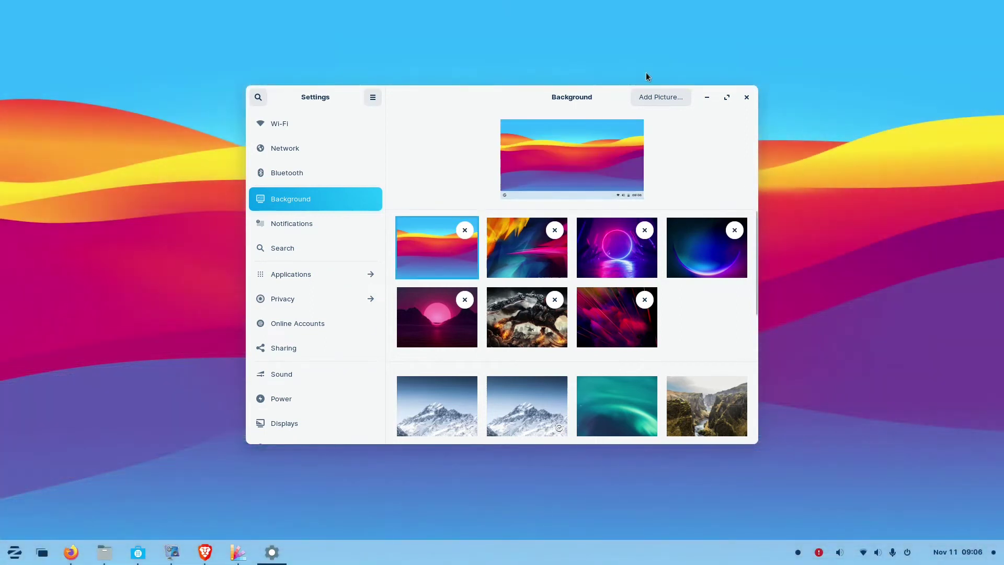
left_click_drag(521, 133, 635, 135)
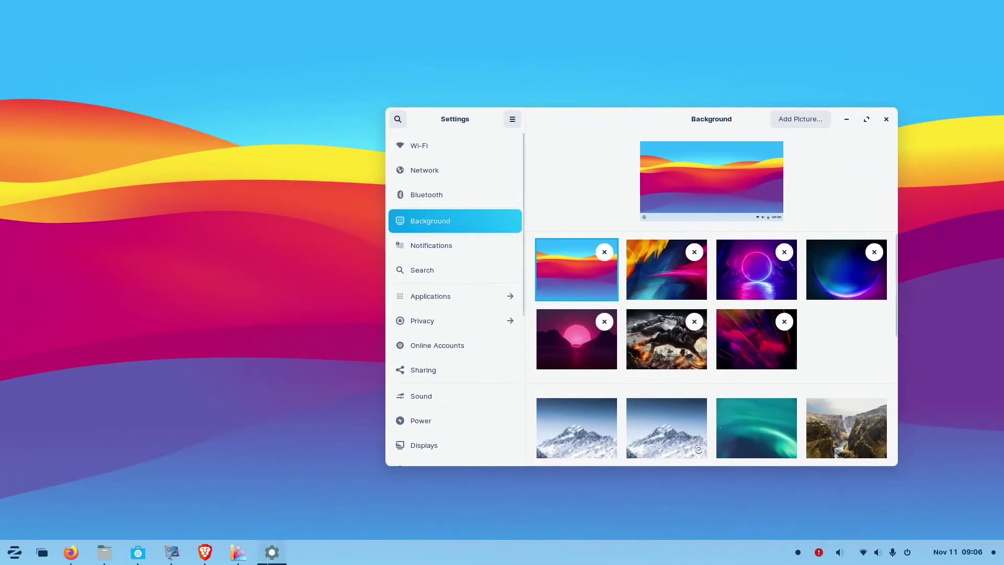
- Restore the Files window on the Home folder and move it up and left
left_click(105, 552)
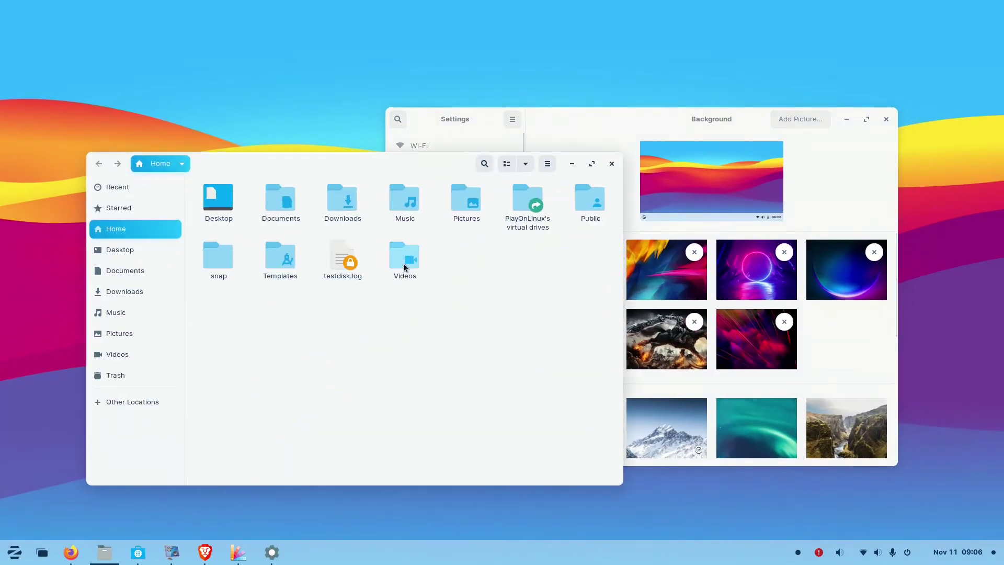
left_click_drag(280, 170, 254, 73)
left_click(8, 562)
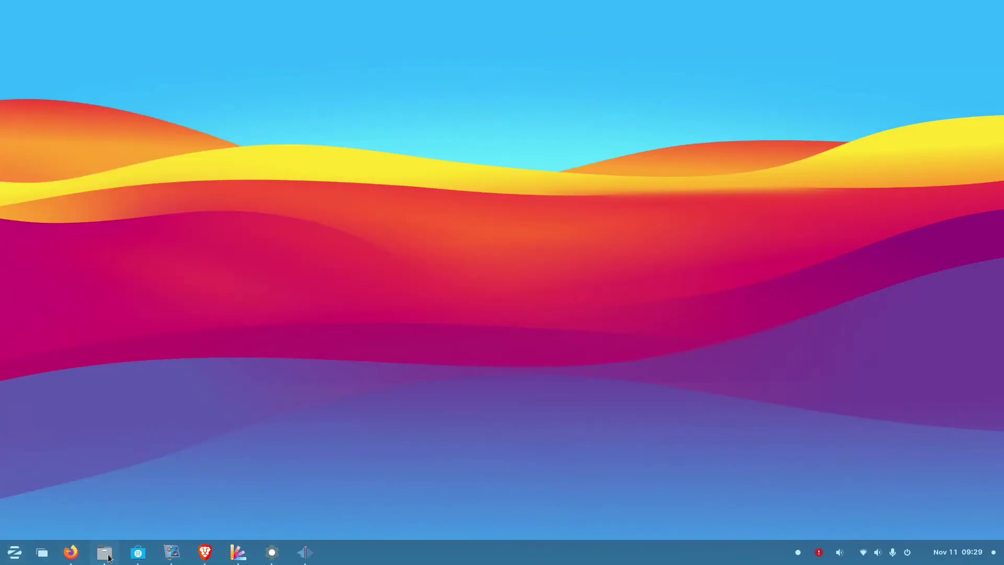
left_click(108, 557)
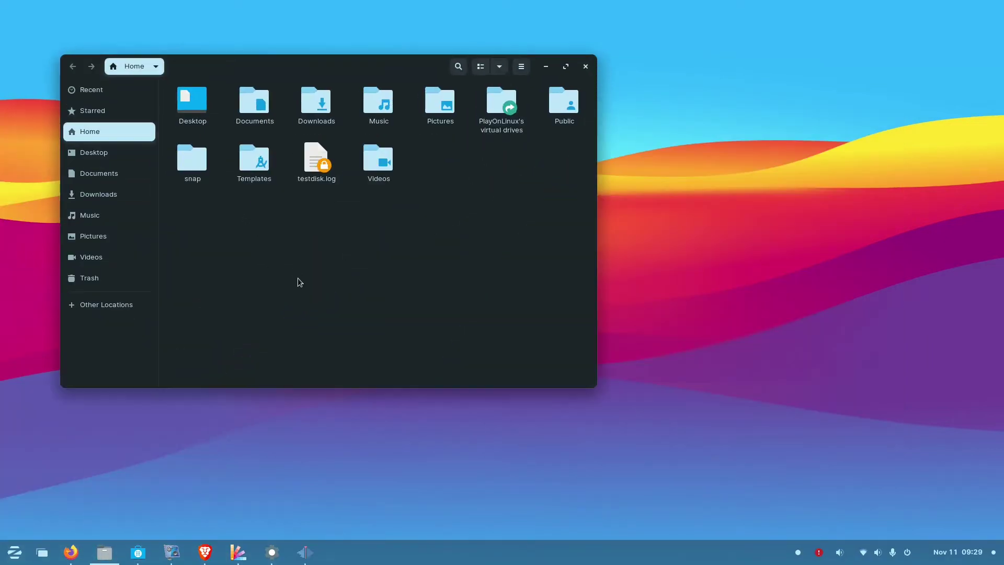
- Unmaximize Firefox, open Zorin Appearance, and leave Brave on top over the left half
left_click(72, 554)
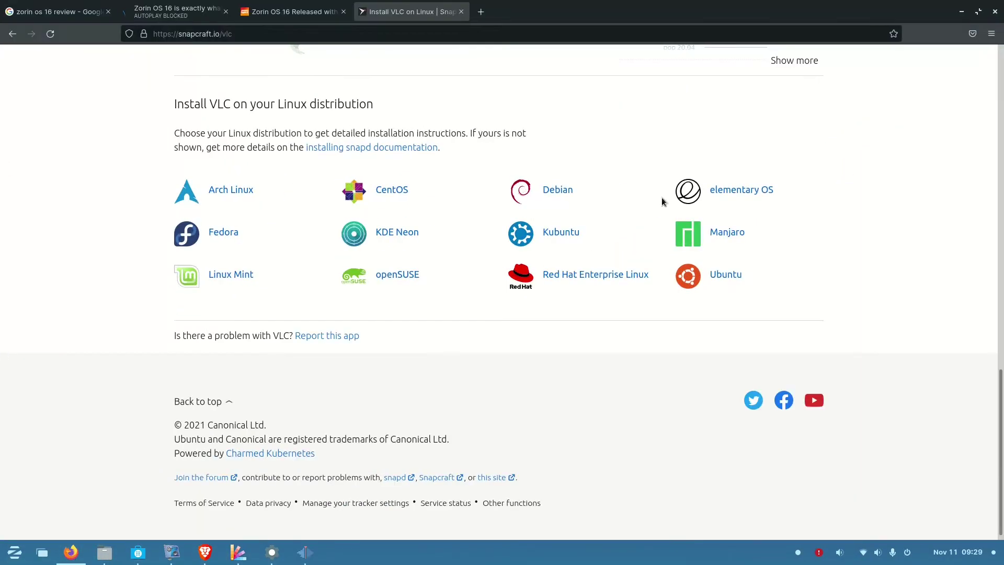
left_click(978, 13)
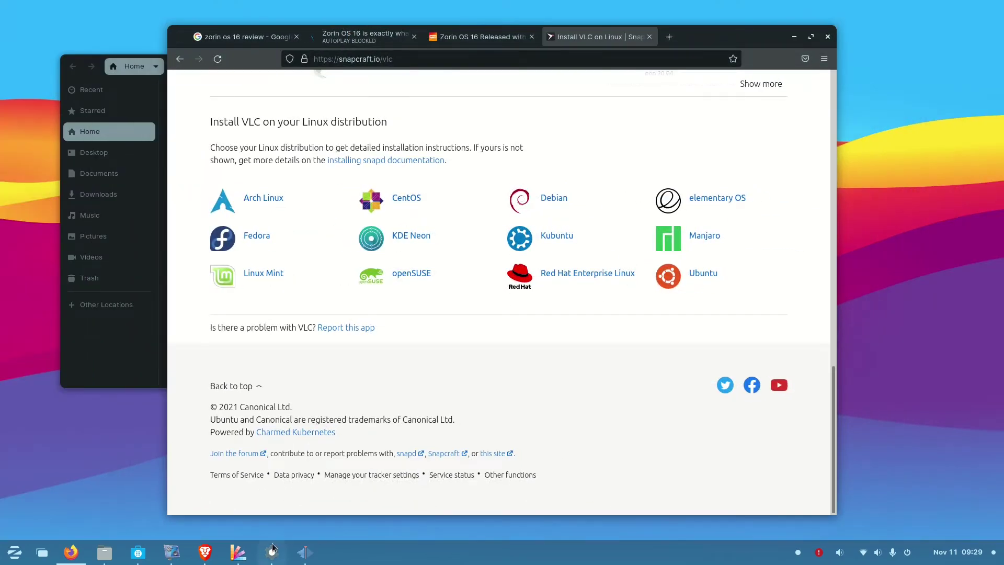
left_click(245, 557)
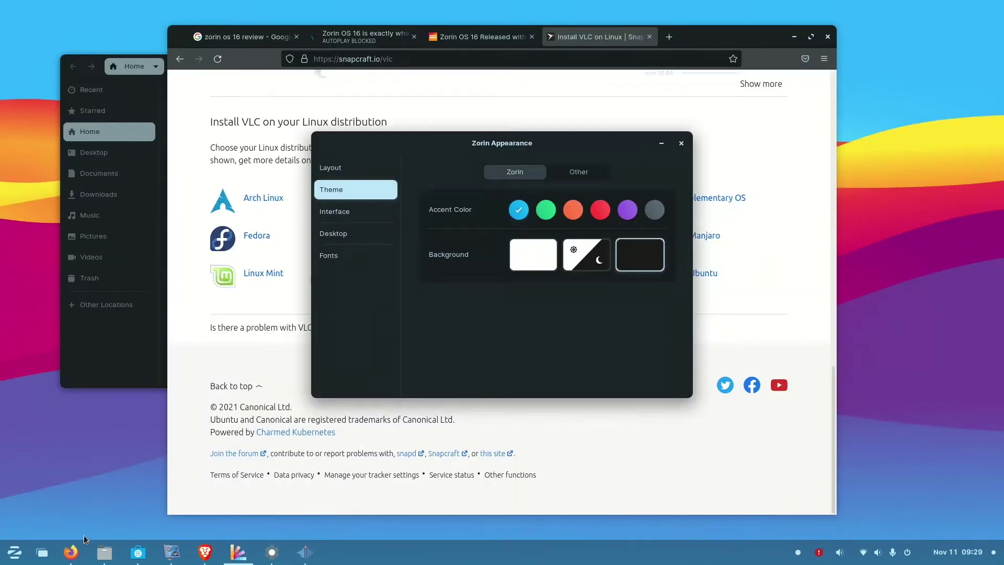
left_click(204, 552)
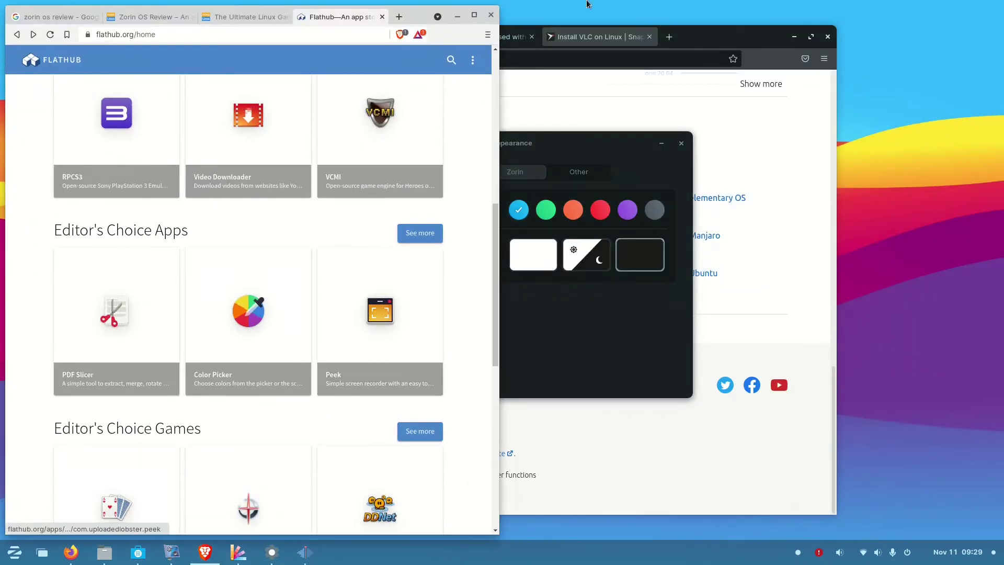
left_click(456, 16)
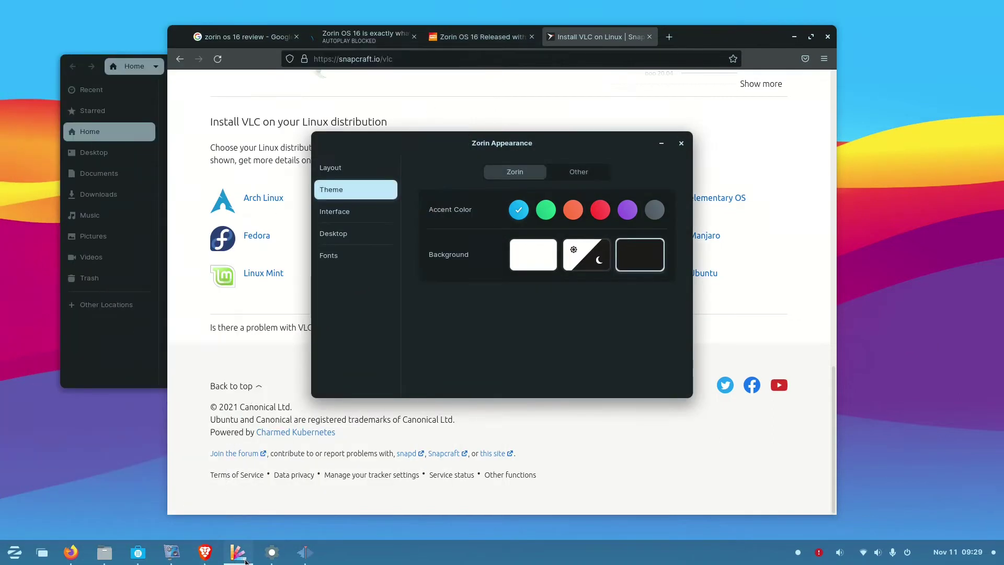
left_click(237, 553)
left_click(205, 552)
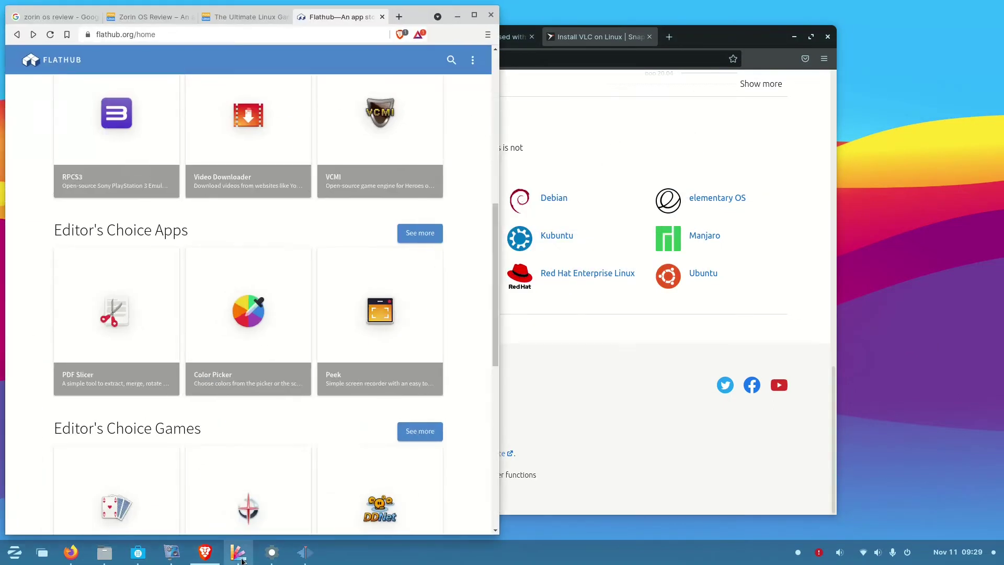
- Turn off window animations and Jelly Mode on Zorin Appearance's Interface page
left_click(238, 552)
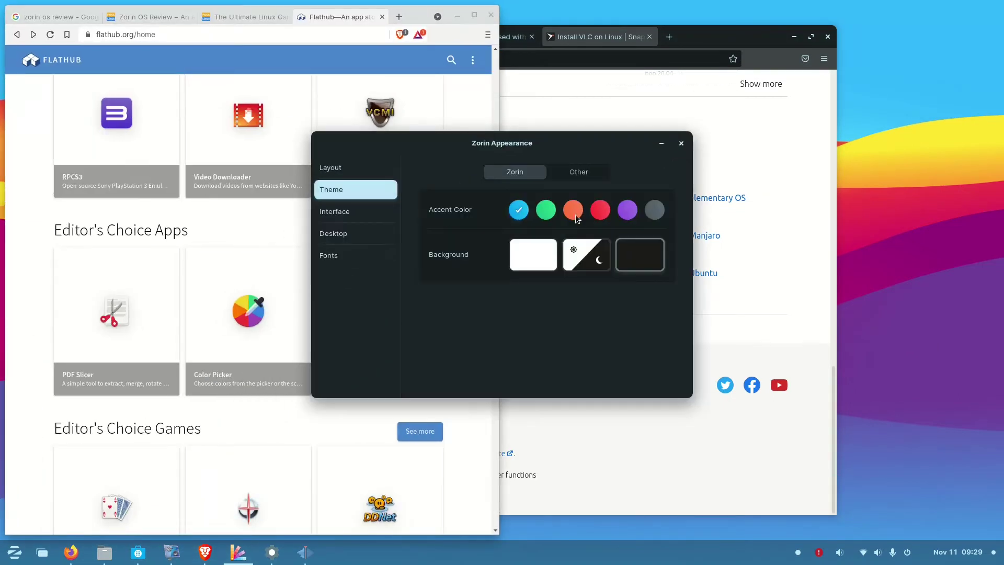
left_click(341, 219)
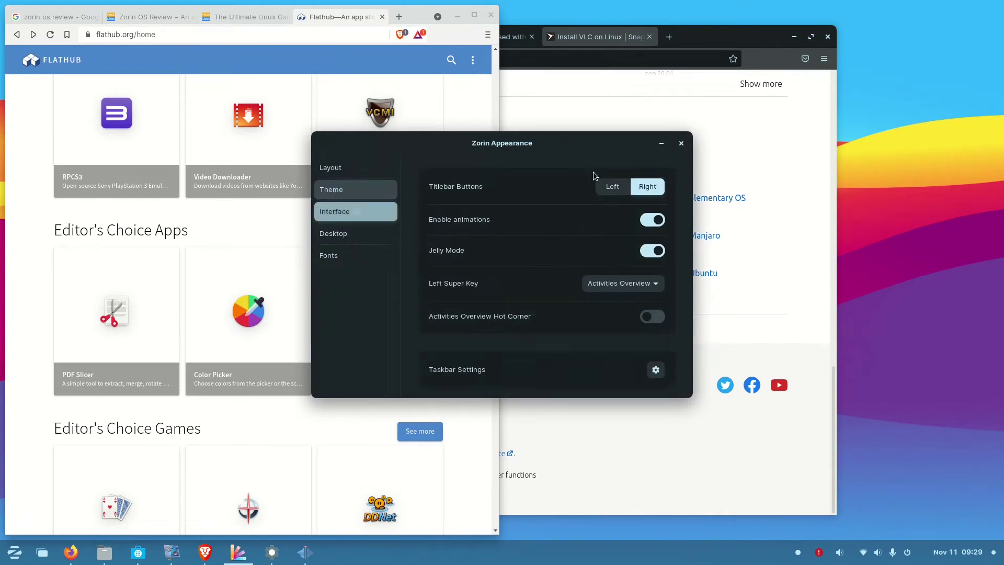
left_click(653, 217)
left_click(656, 244)
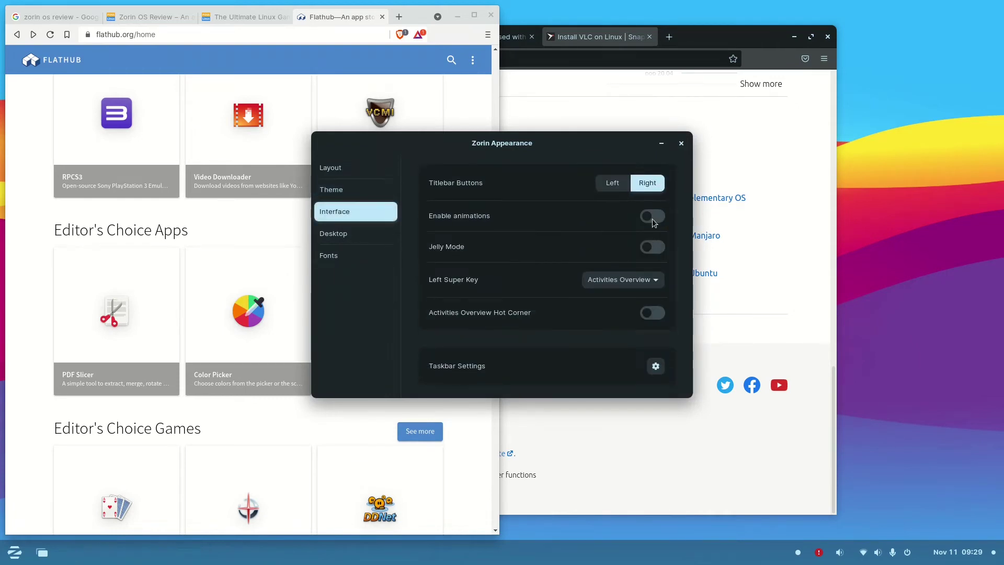
- Minimize Zorin Appearance, Brave and Firefox
left_click(663, 144)
left_click(457, 15)
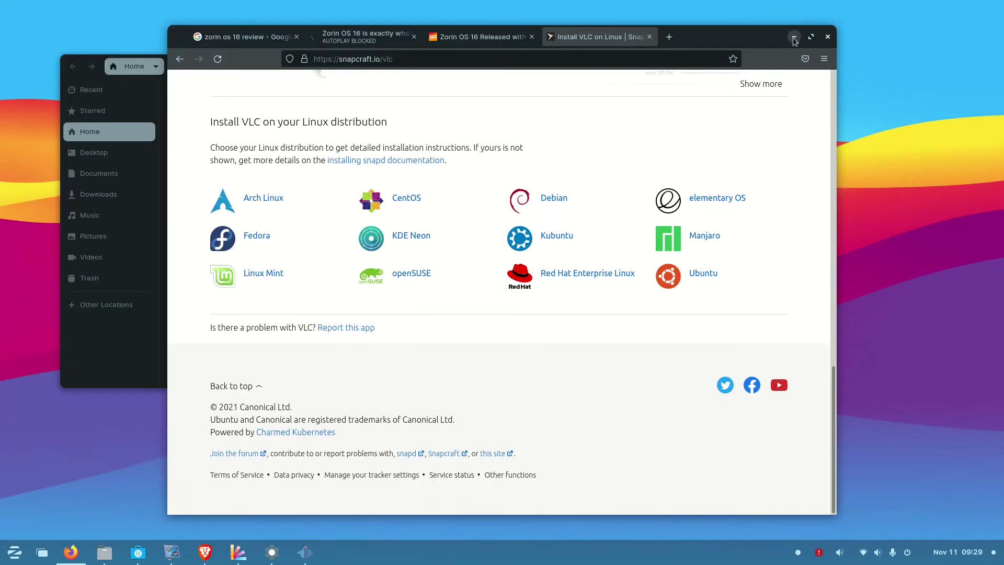
left_click(793, 37)
- Minimize Files, scroll the Software Explore page, then minimize the store window
left_click(539, 65)
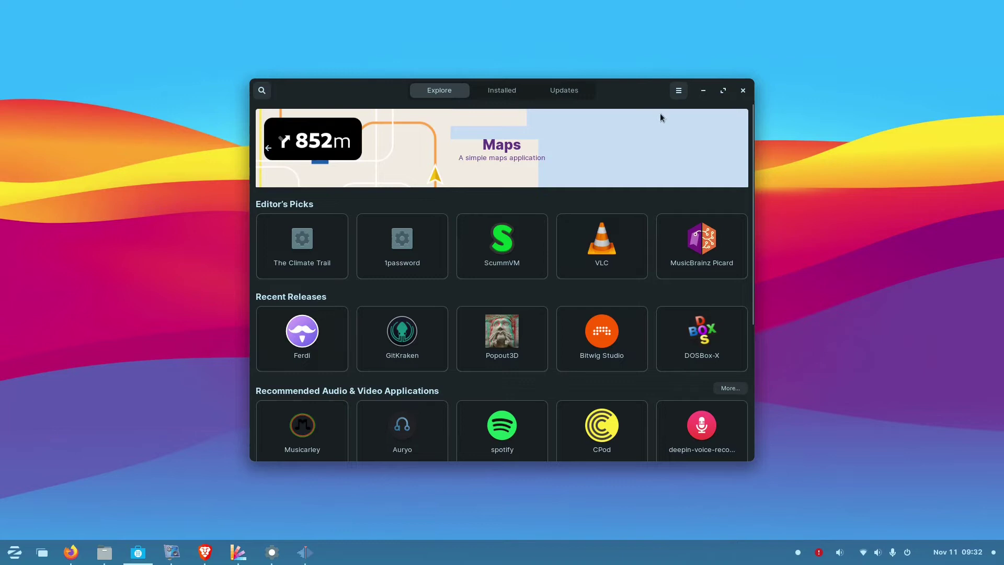
scroll(630, 259, "down", 3)
scroll(630, 259, "up", 3)
scroll(537, 276, "down", 3)
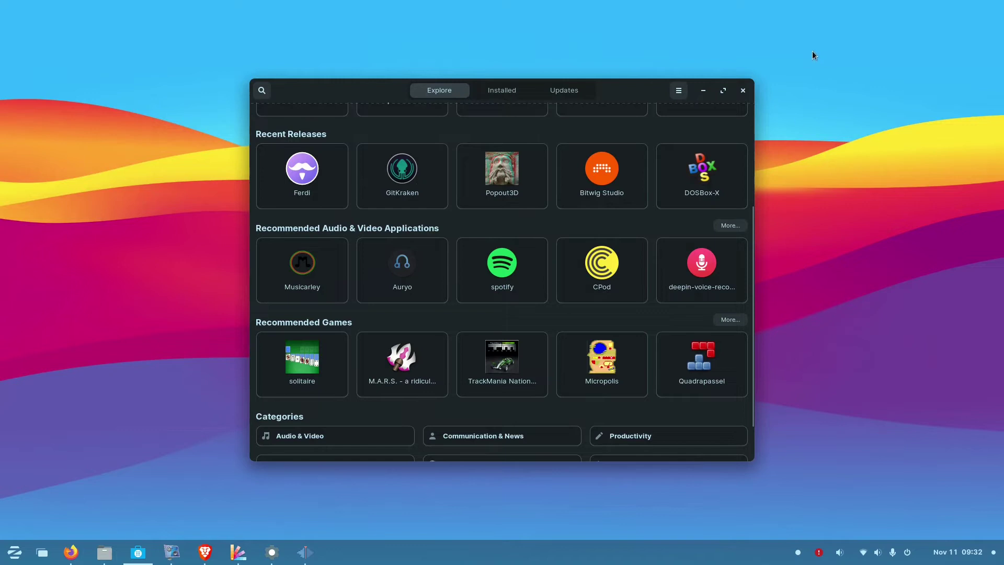
left_click(704, 91)
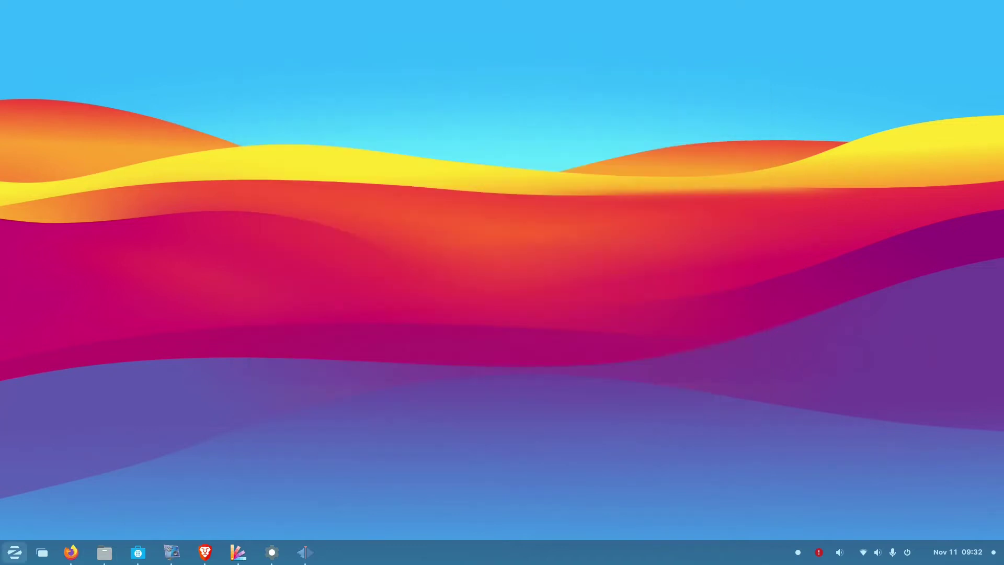
- Launch Maps from the menu's Accessories category, then minimize its window
left_click(14, 552)
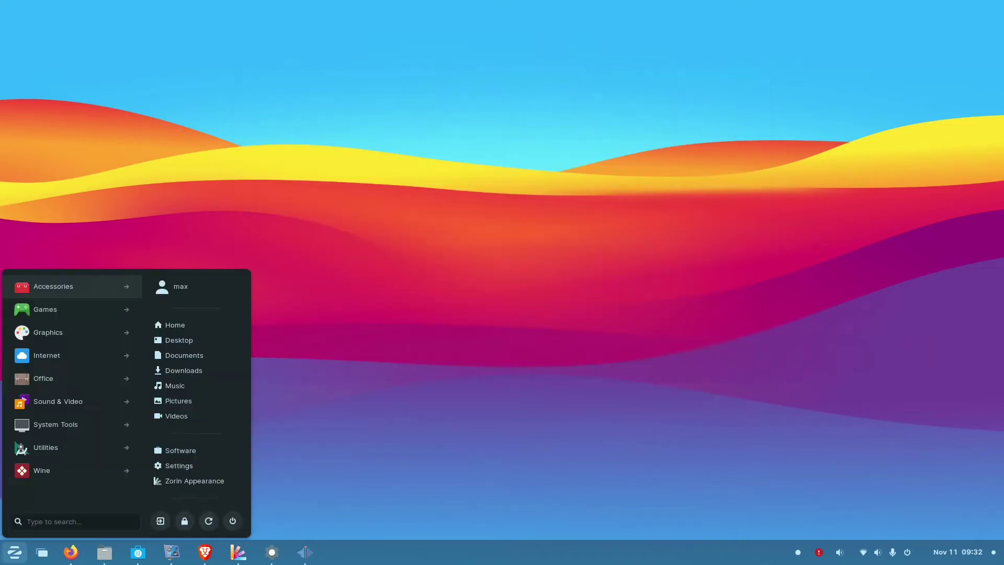
left_click(56, 287)
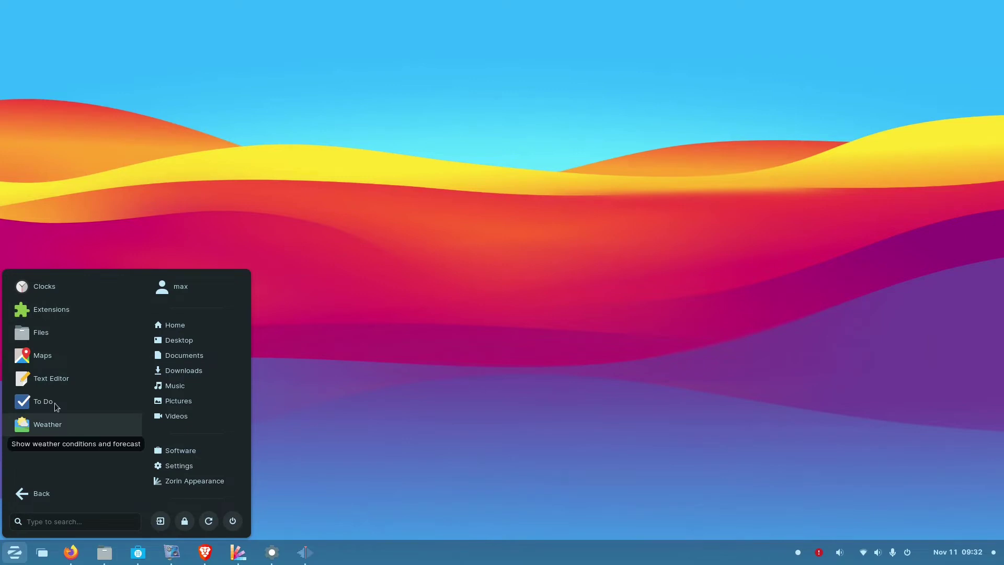
left_click(54, 365)
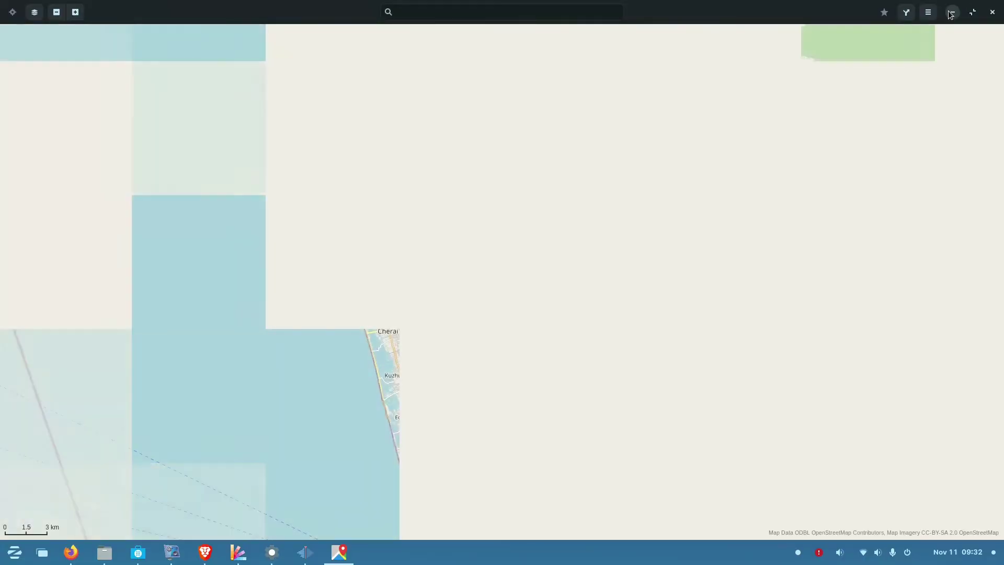
left_click(952, 12)
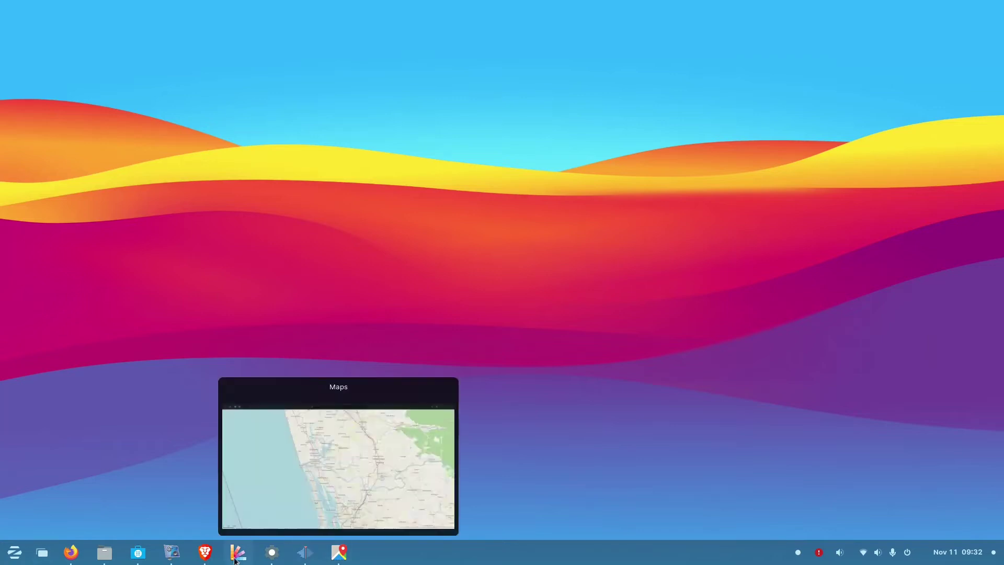
- Browse the Accessories and Games categories in the Zorin menu, then launch ImageMagick from Graphics
mouse_move(139, 559)
left_click(14, 554)
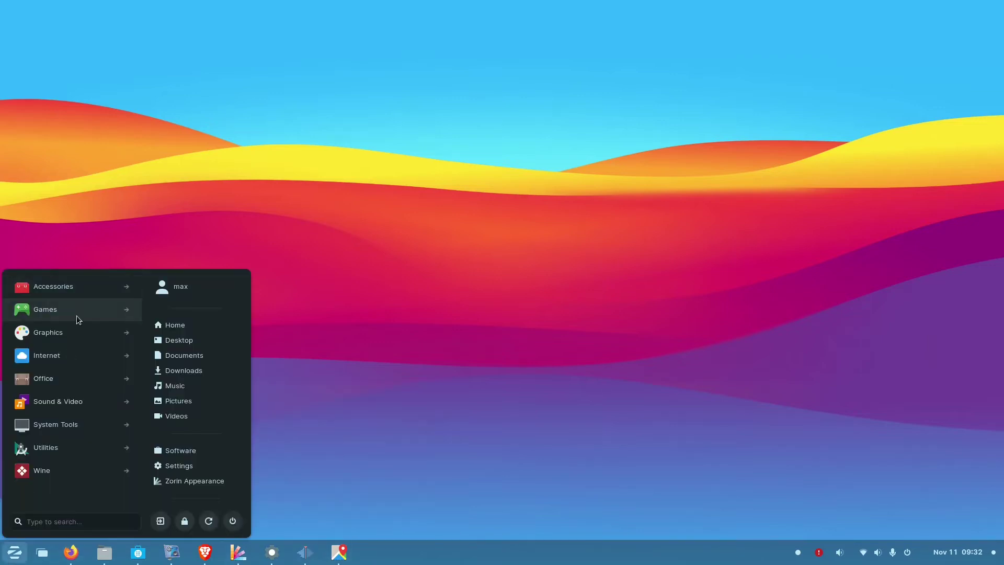
left_click(89, 296)
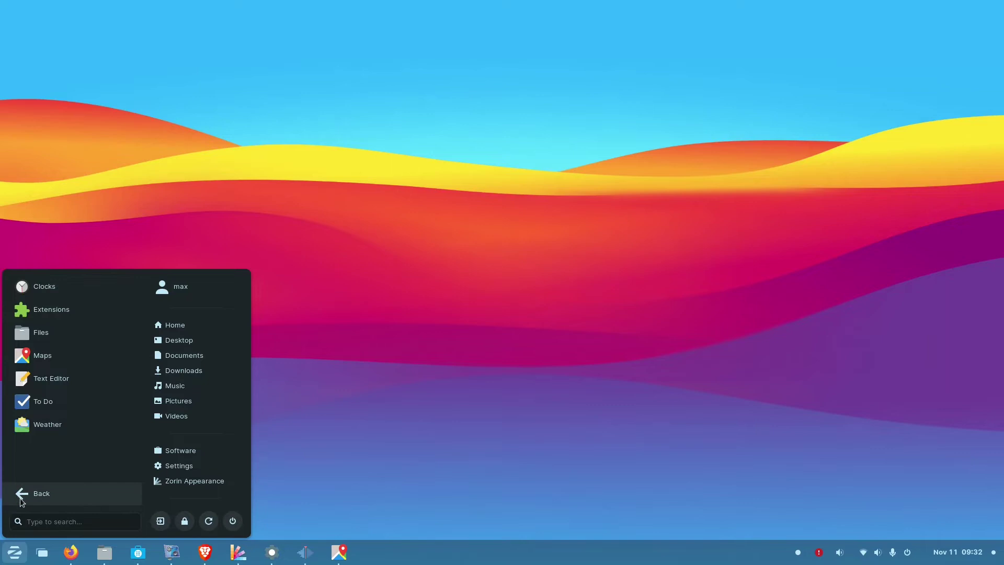
left_click(20, 494)
left_click(80, 314)
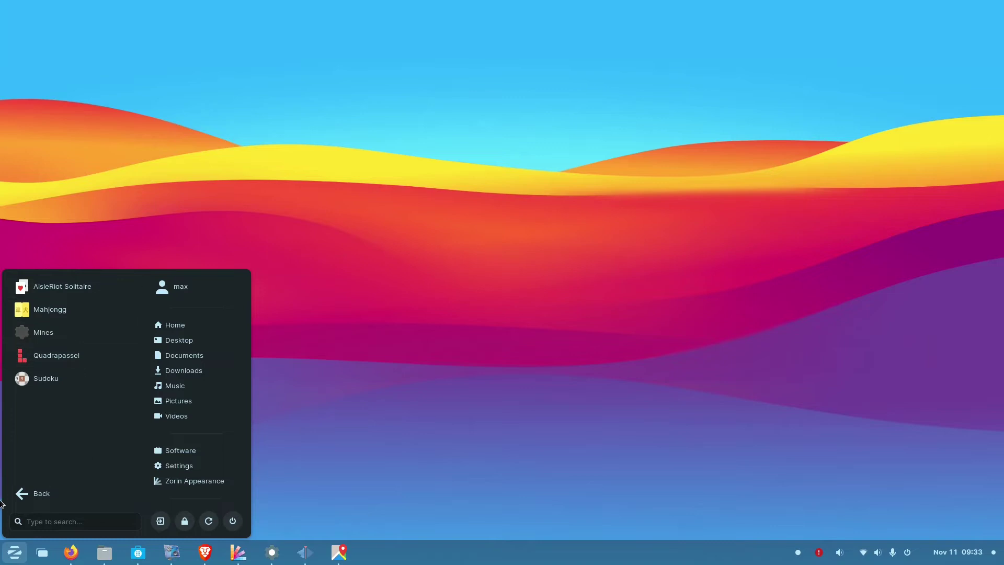
left_click(21, 498)
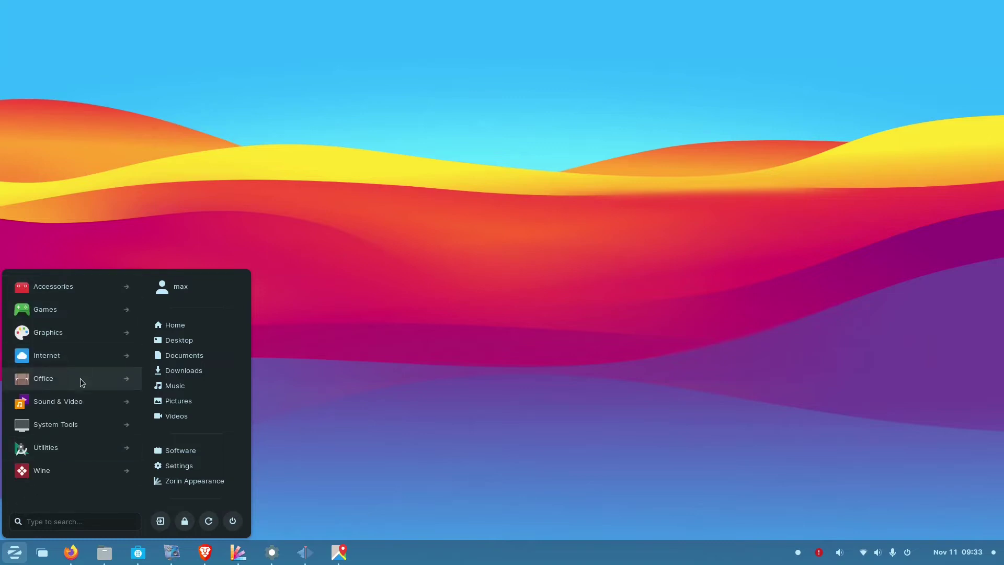
left_click(92, 335)
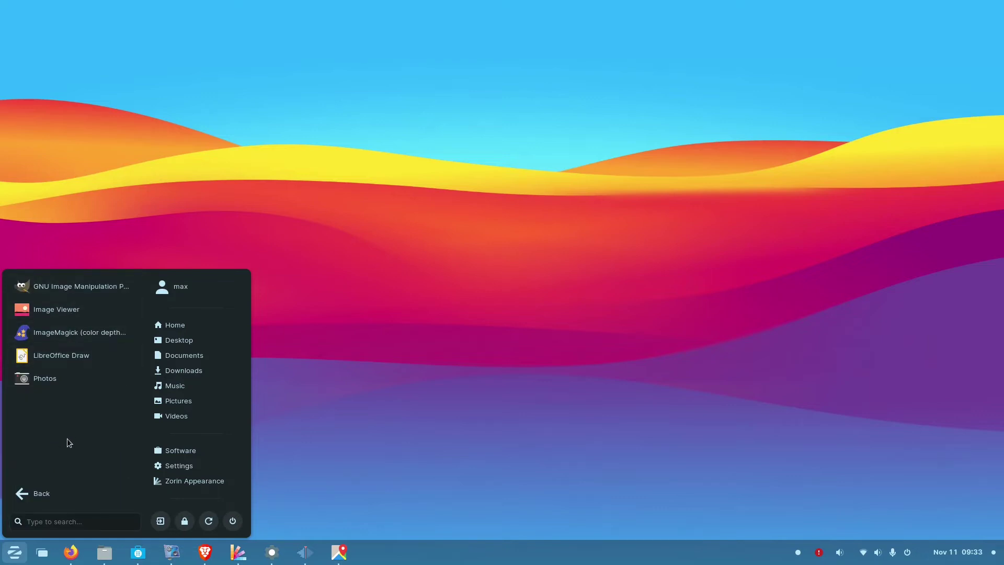
left_click(82, 337)
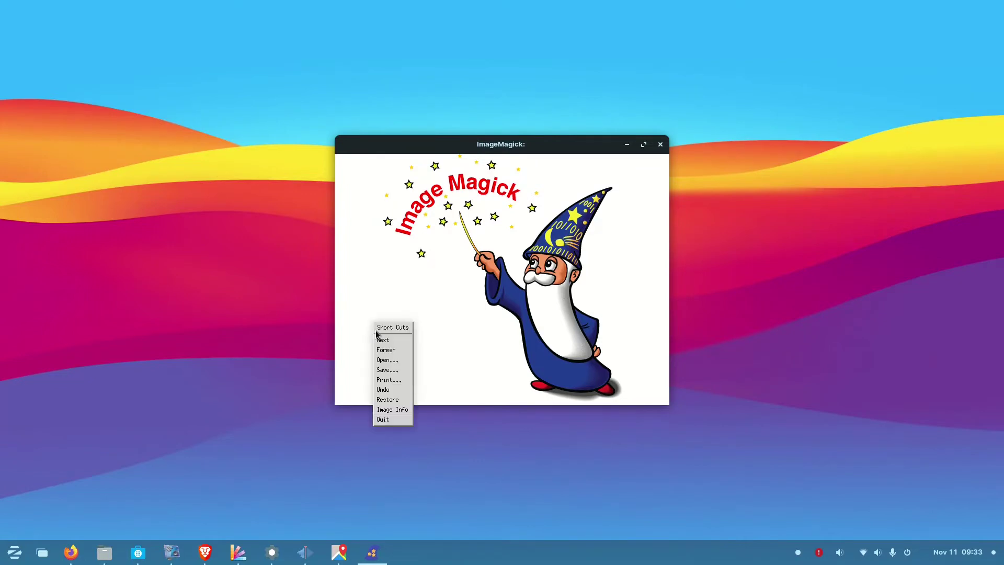
- Show the ImageMagick logo's Image Info from the Short Cuts menu, then close the info dialog
right_click(380, 325)
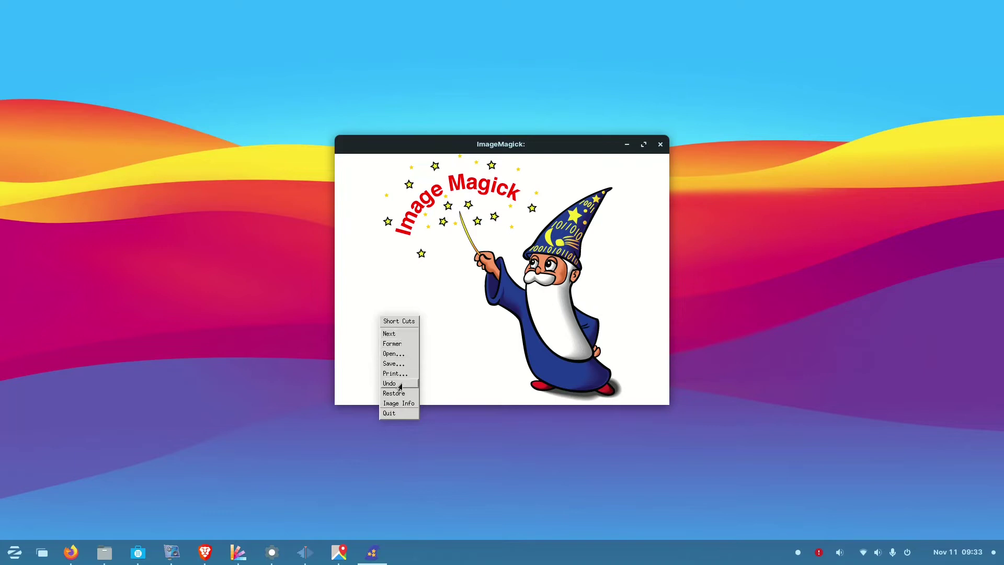
left_click(400, 402)
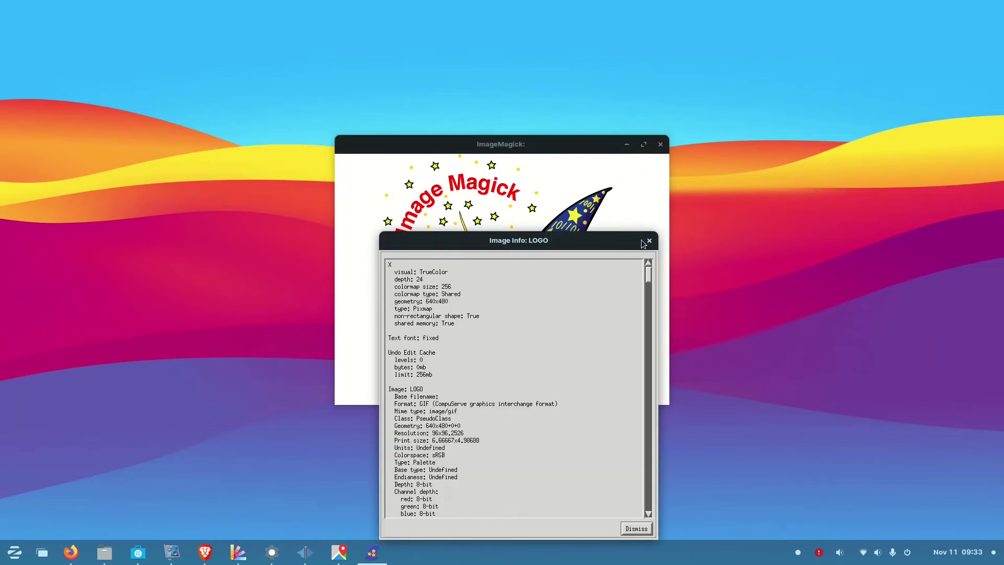
left_click(649, 241)
left_click(661, 144)
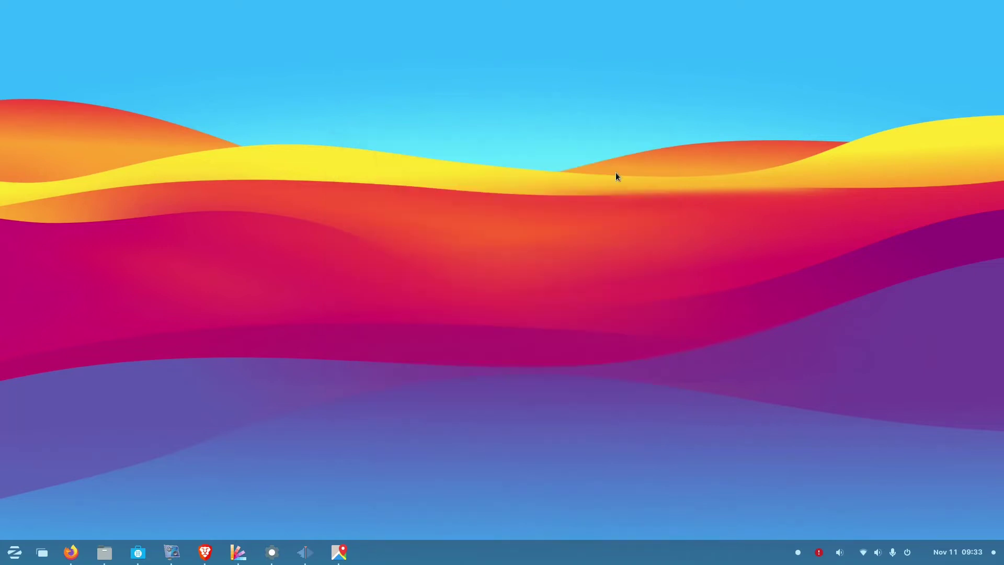
left_click(15, 552)
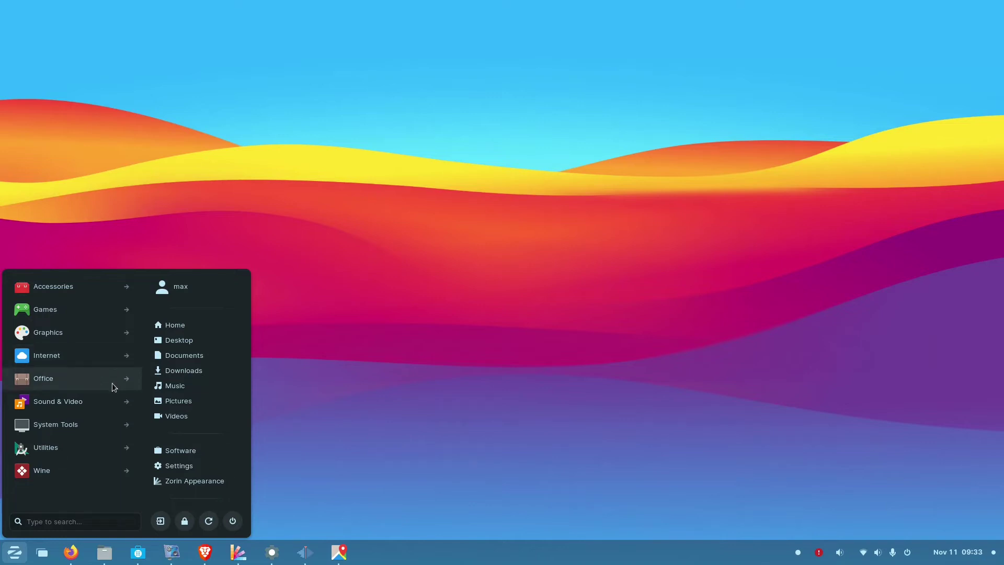
left_click(121, 336)
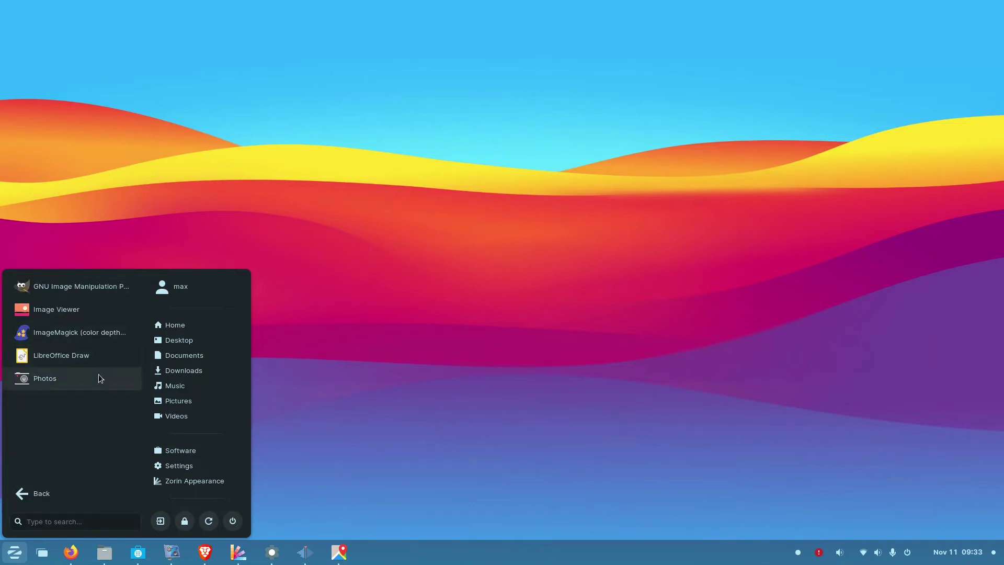
left_click(57, 384)
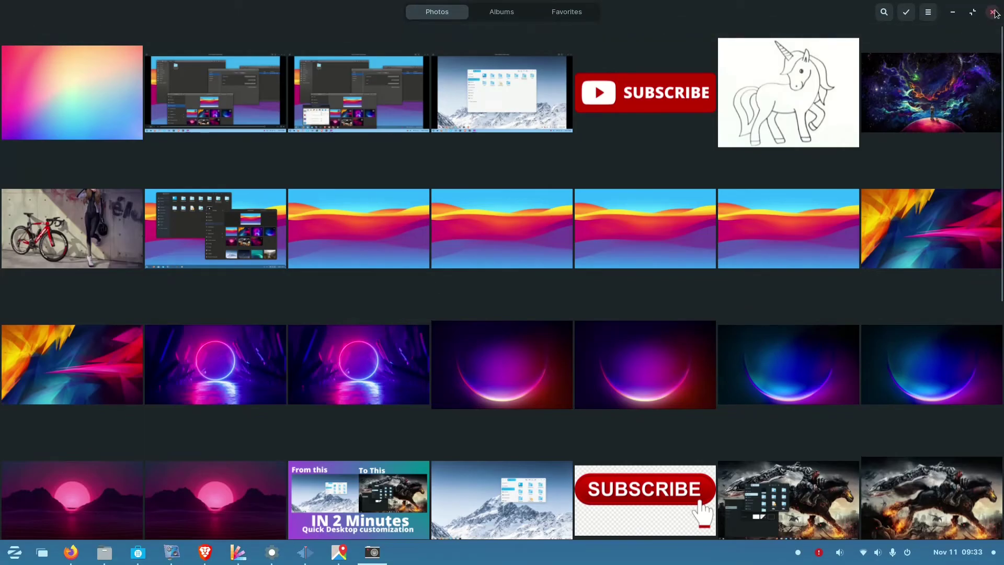
left_click(993, 13)
left_click(14, 552)
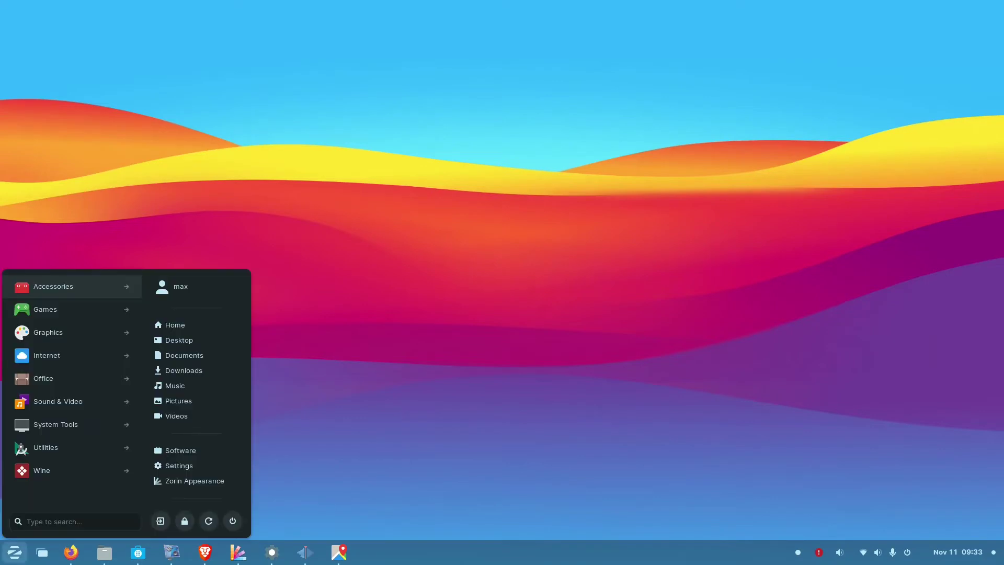
left_click(73, 384)
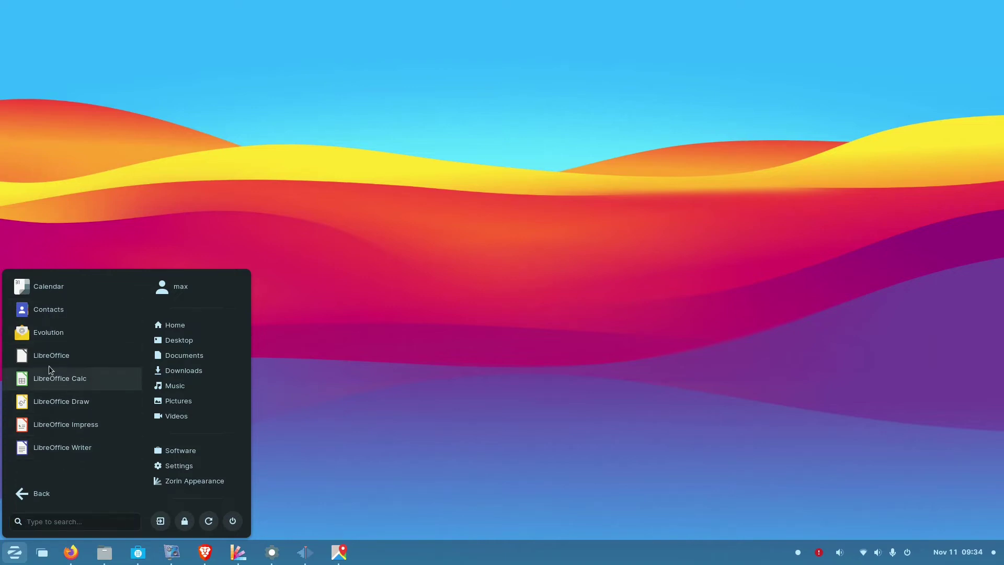
left_click(26, 498)
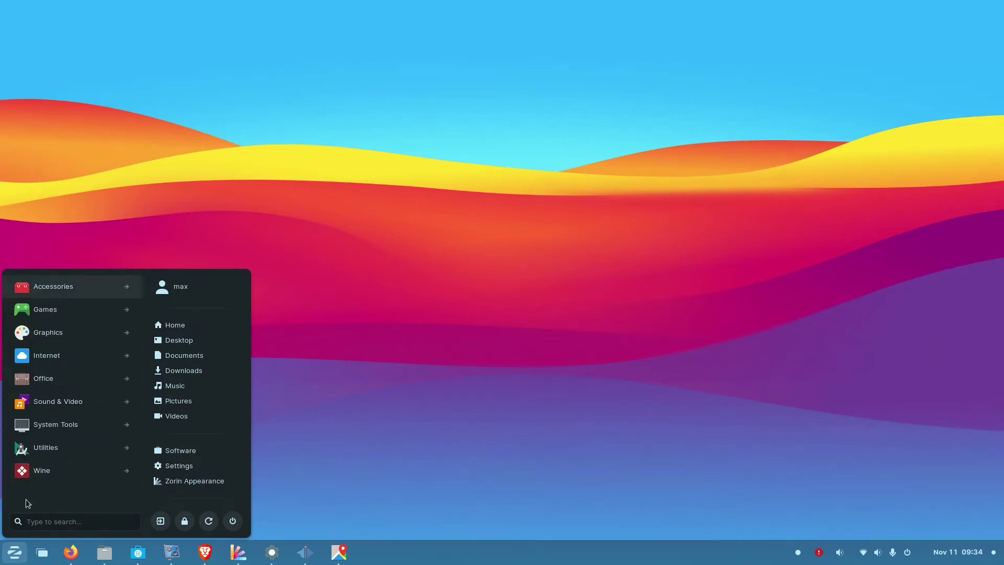
left_click(71, 354)
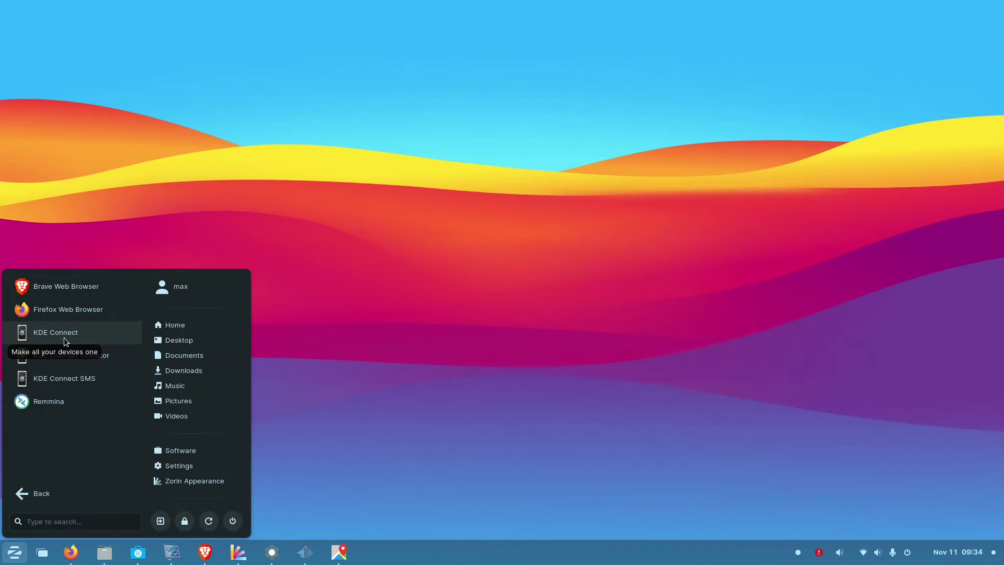
left_click(63, 338)
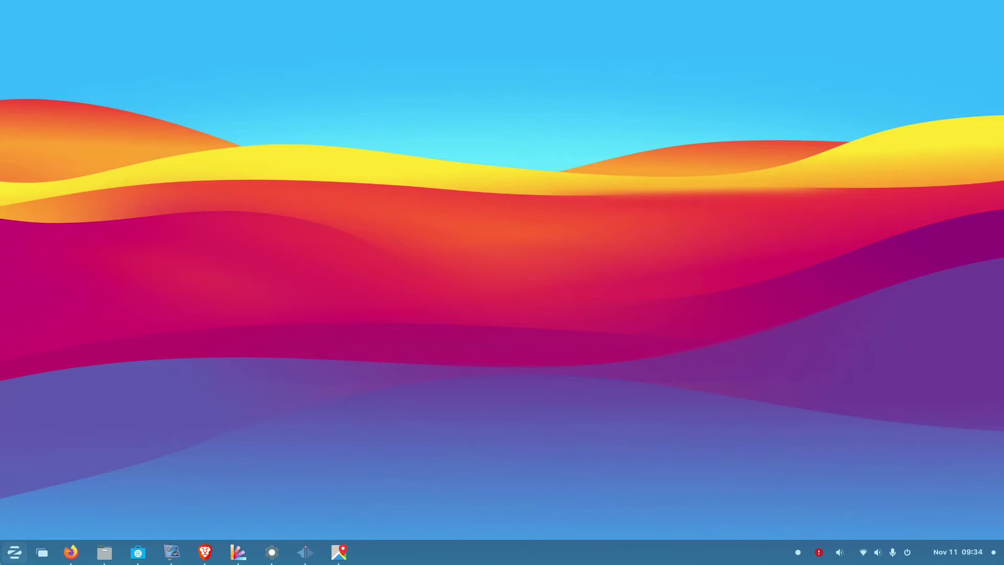
left_click(14, 552)
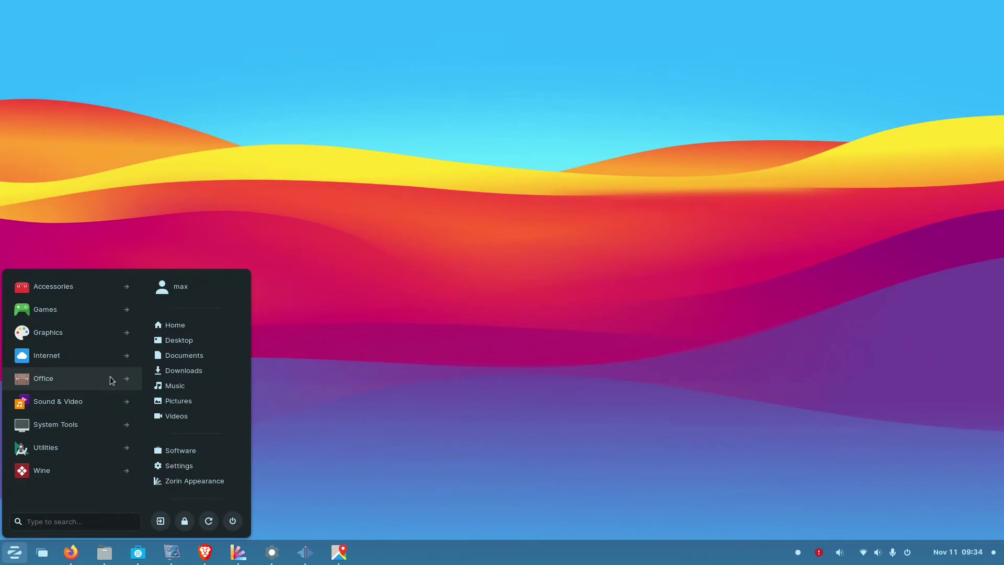
left_click(110, 356)
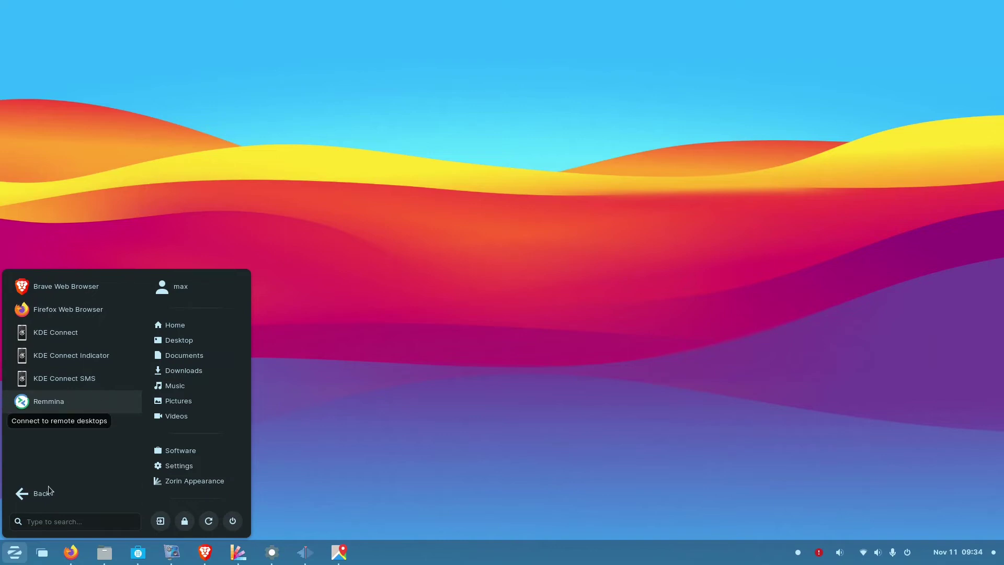
left_click(29, 497)
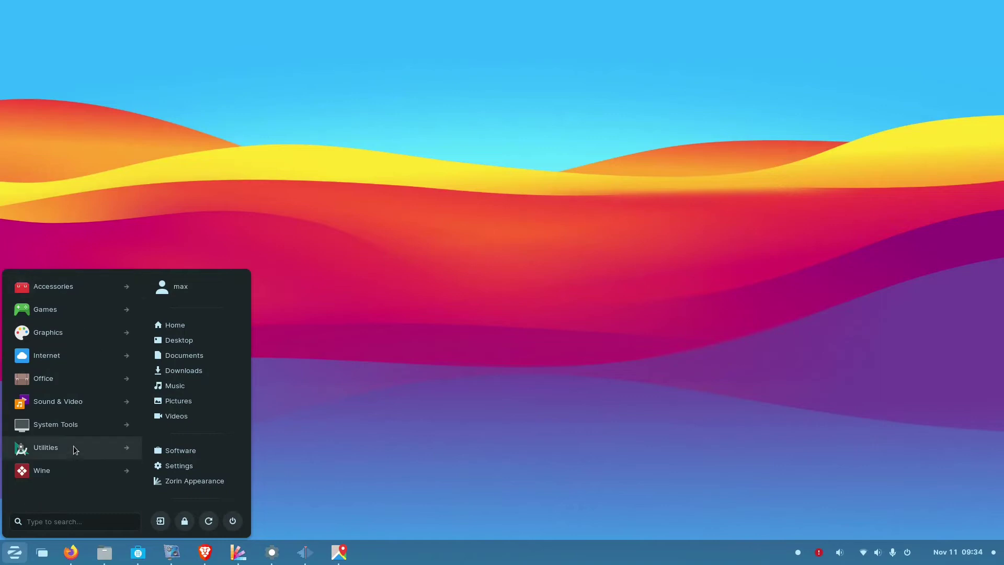
- Browse the Sound & Video and System Tools app lists in the Zorin menu
left_click(98, 405)
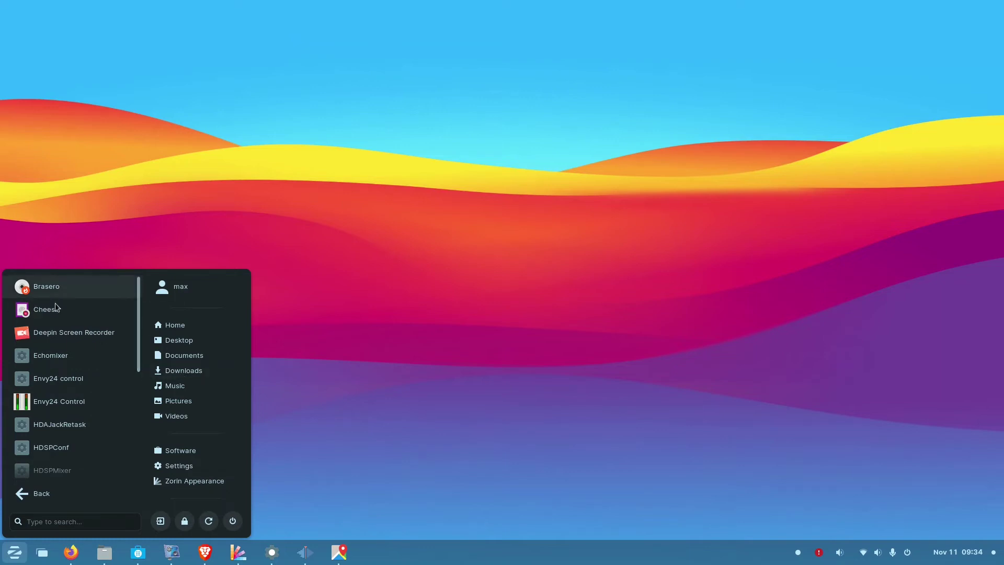
left_click_drag(139, 302, 131, 429)
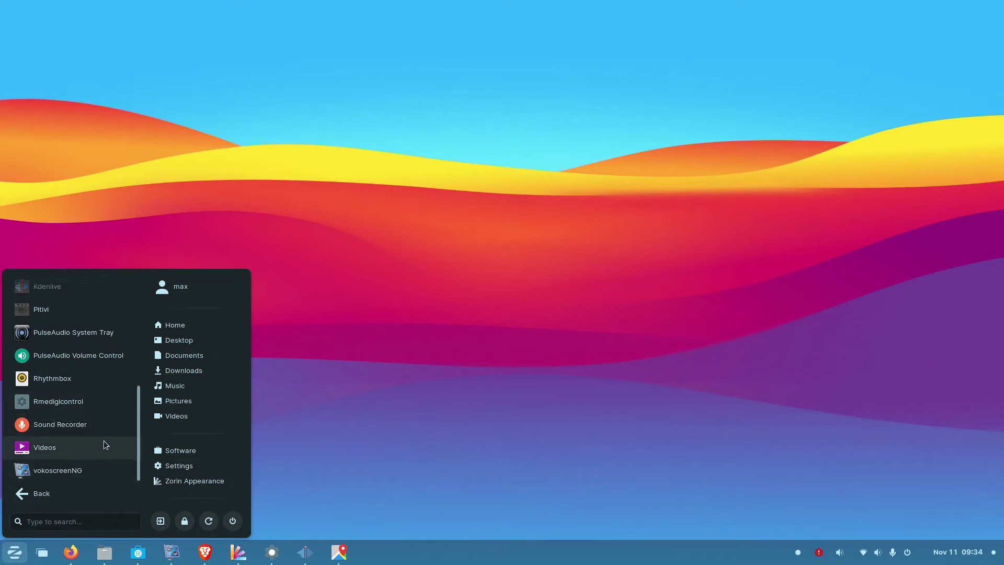
left_click(24, 497)
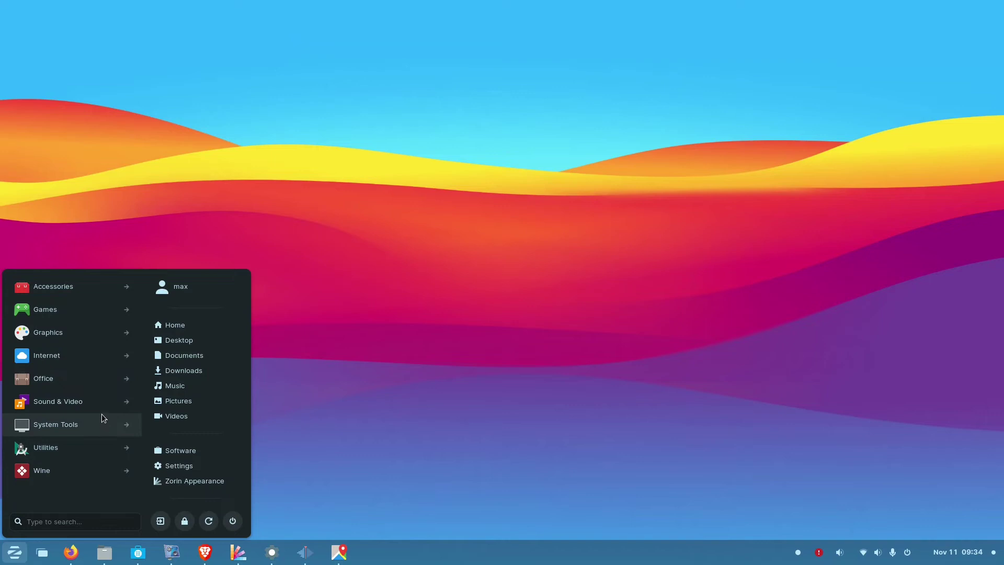
left_click(104, 432)
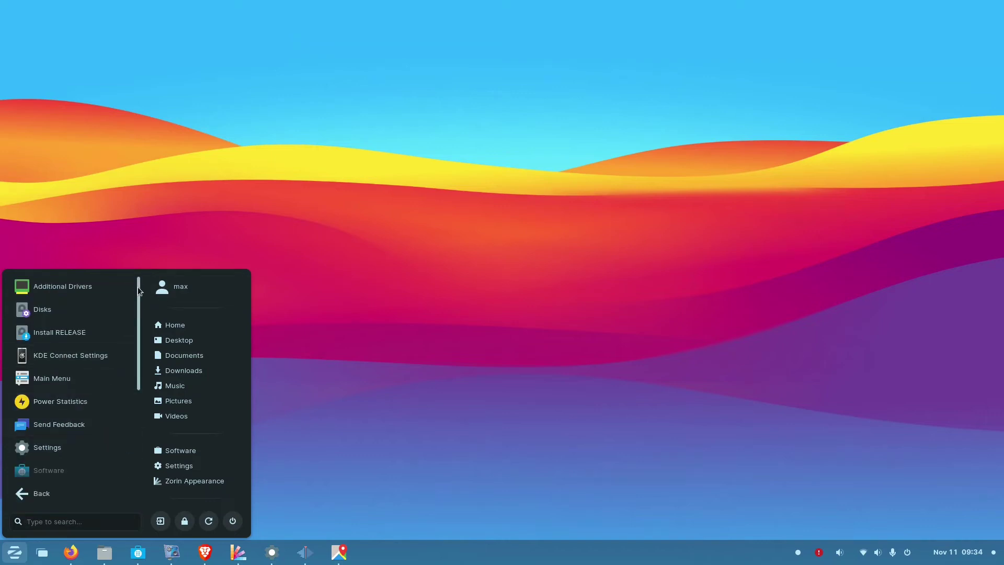
left_click_drag(139, 287, 118, 280)
- Launch Additional Drivers, close Software & Updates, and reopen the menu's System Tools category
left_click(366, 265)
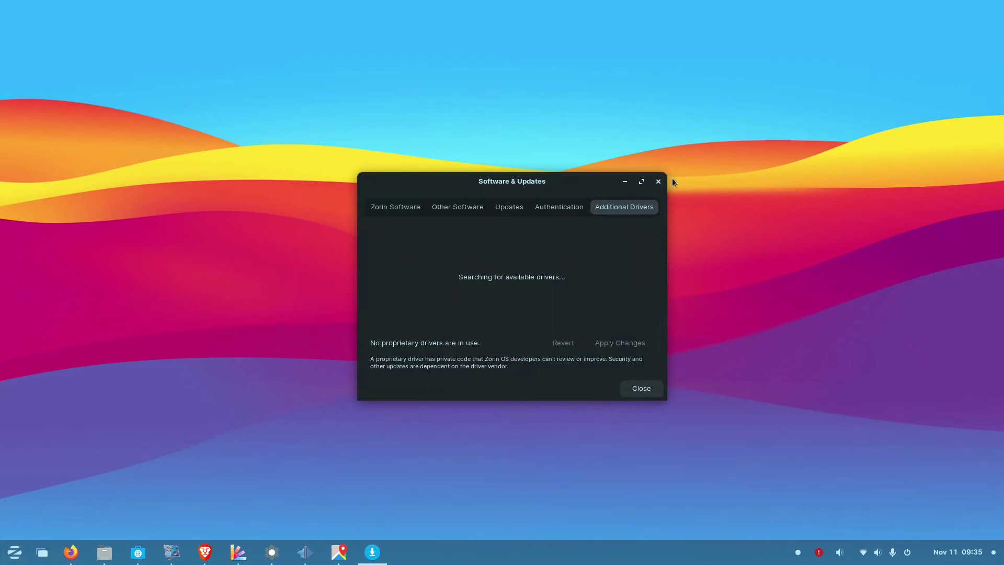
left_click(661, 186)
left_click(14, 551)
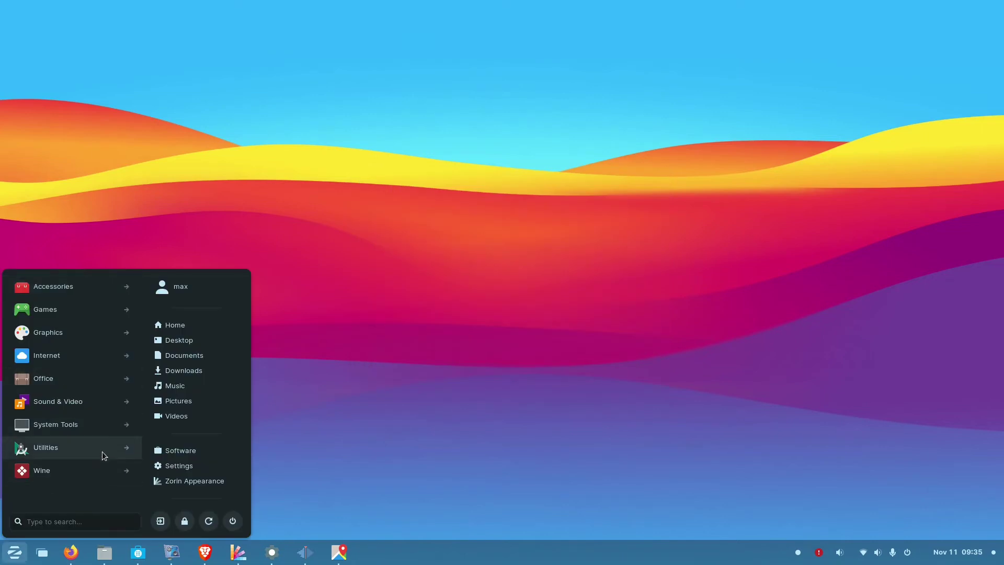
left_click(108, 427)
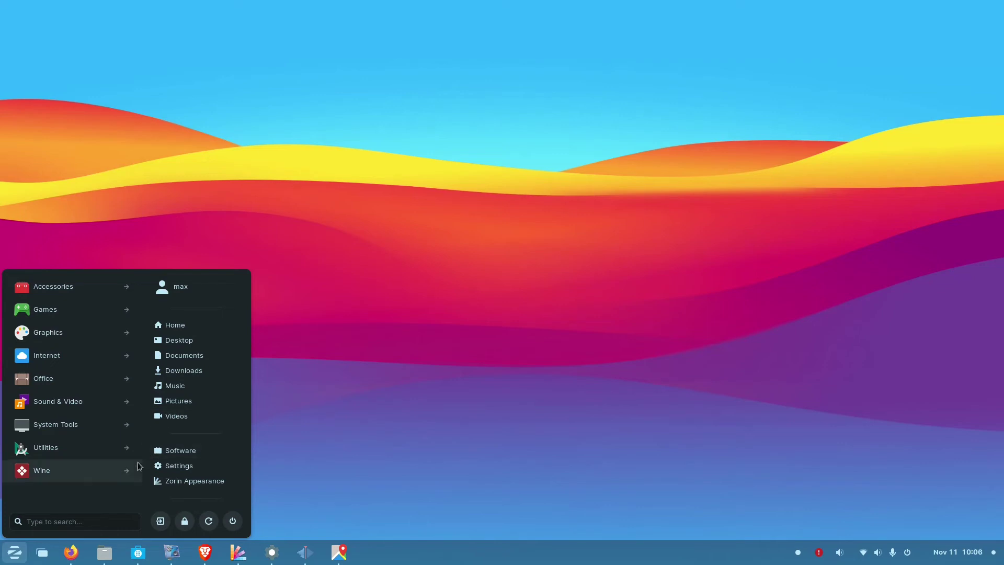
left_click(127, 474)
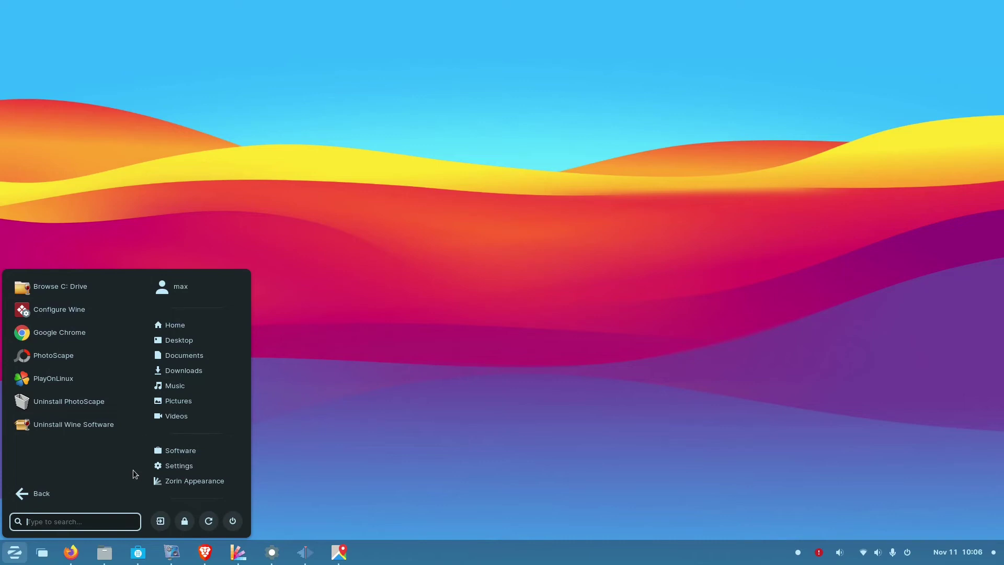
left_click(29, 361)
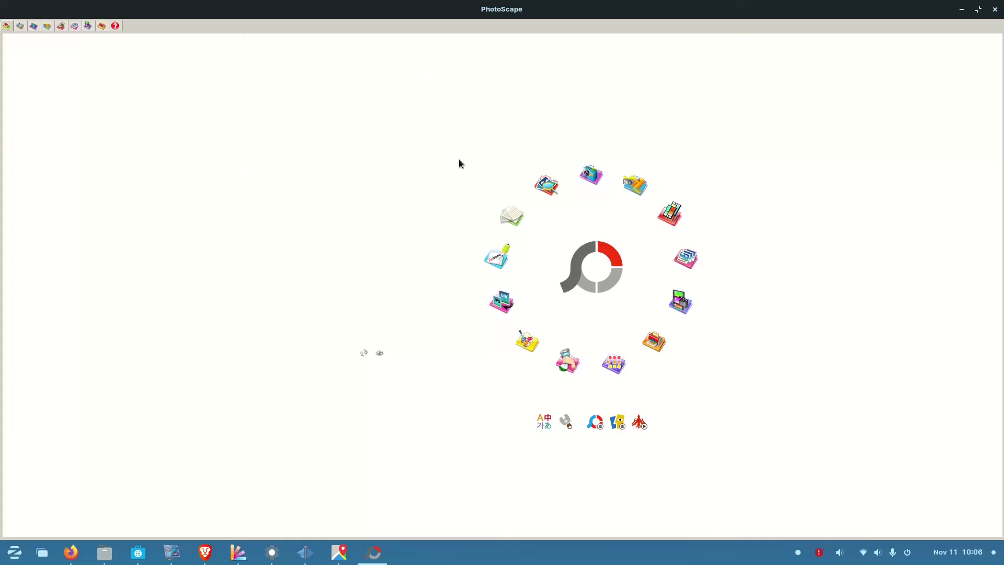
left_click(636, 190)
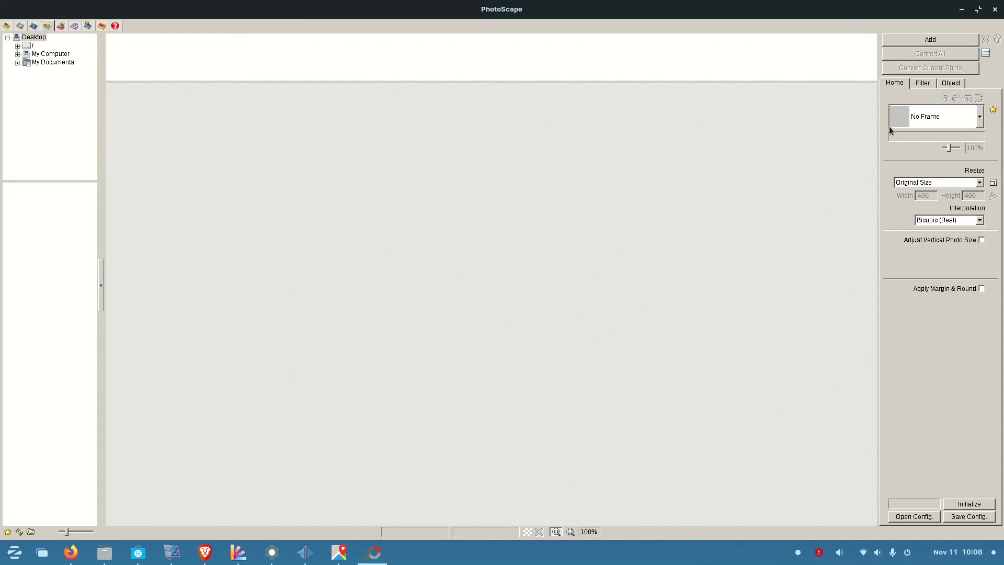
left_click(995, 9)
- Launch the Wine version of Google Chrome from the Zorin menu's Wine category
left_click(23, 553)
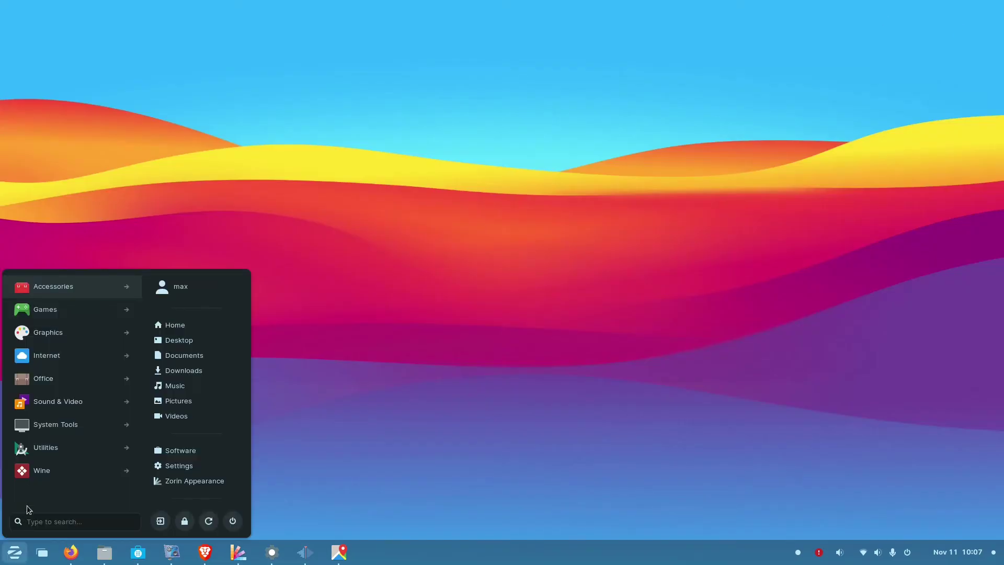
left_click(35, 473)
left_click(73, 337)
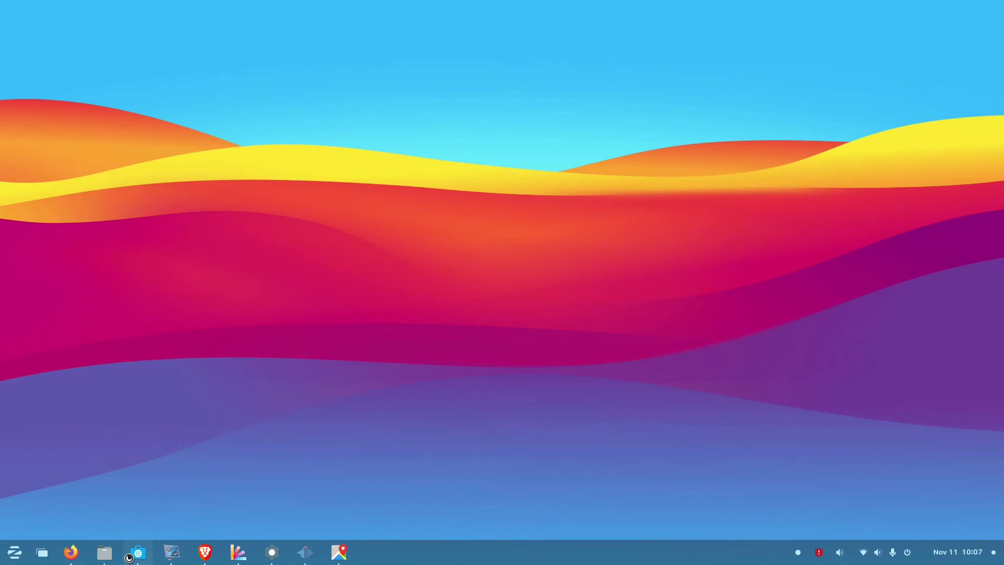
- Minimise the vokoscreenNG recorder and reopen the Wine category in the Zorin menu
left_click(168, 549)
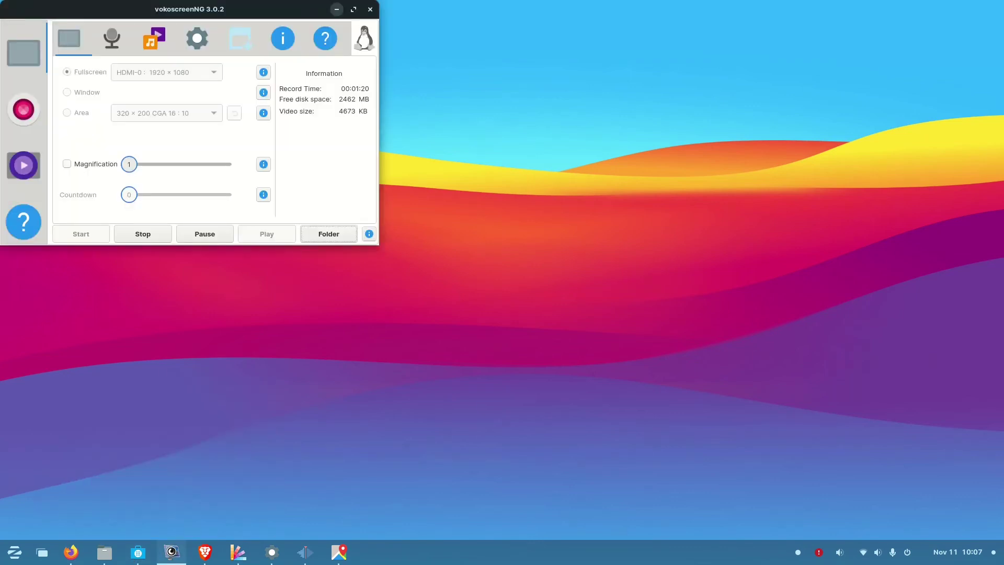
left_click(337, 9)
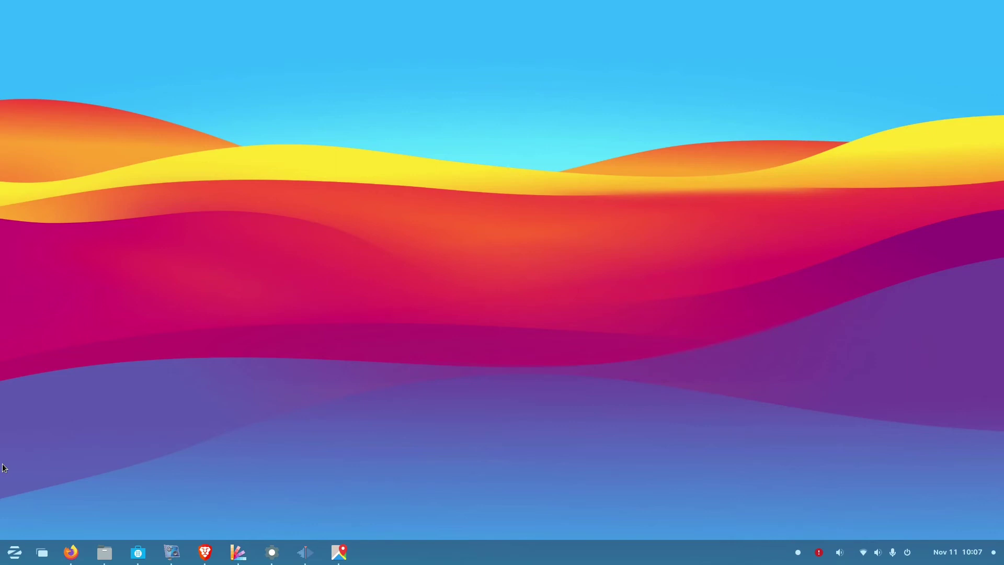
left_click(13, 553)
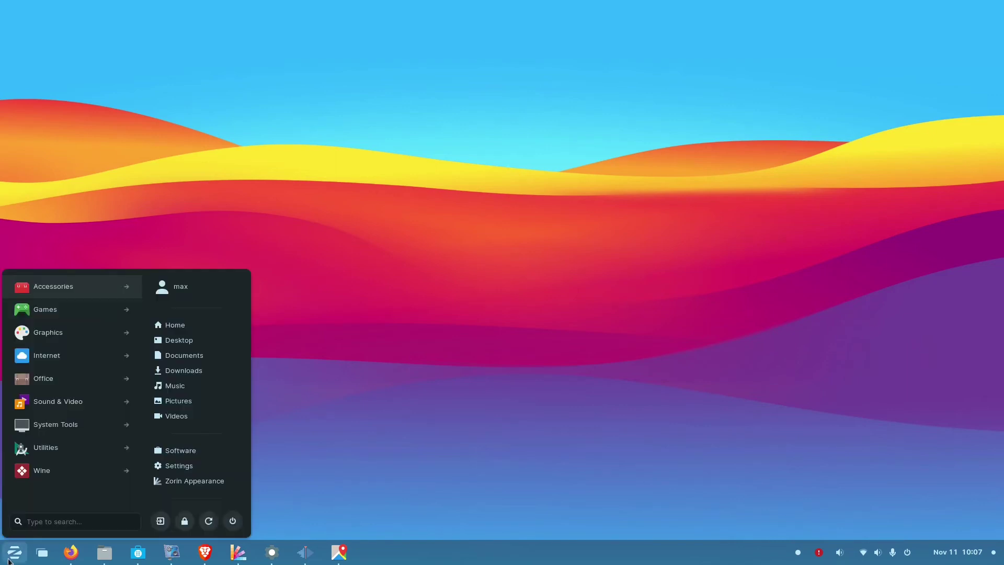
left_click(51, 477)
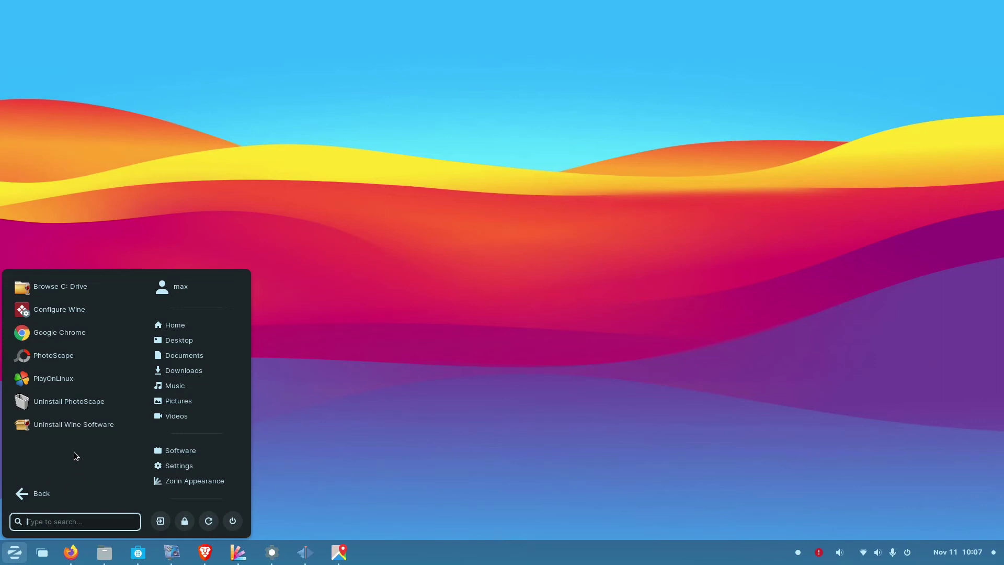
- Launch PlayOnLinux and browse installable Development, Graphics, Multimedia and Office programs
left_click(53, 378)
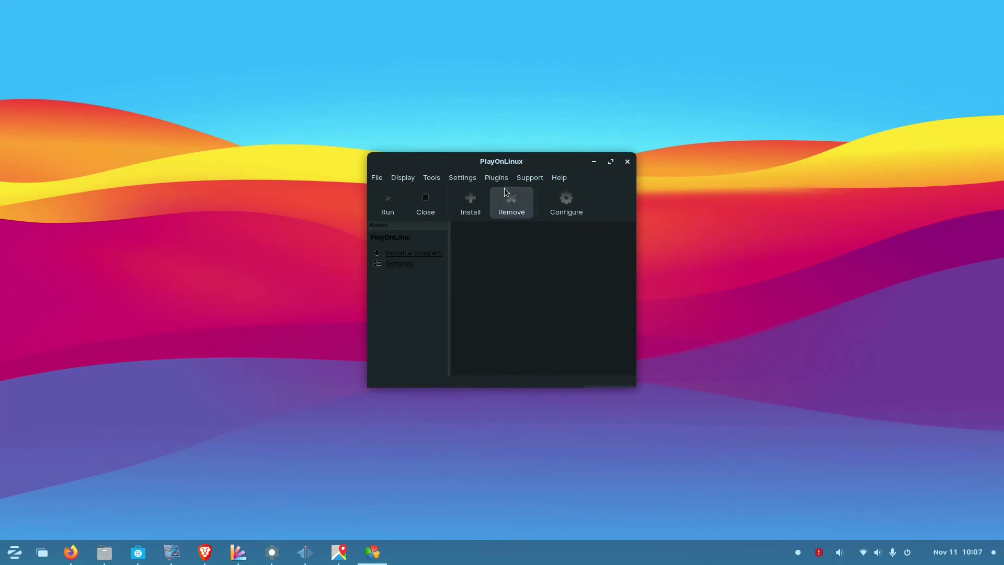
left_click(413, 254)
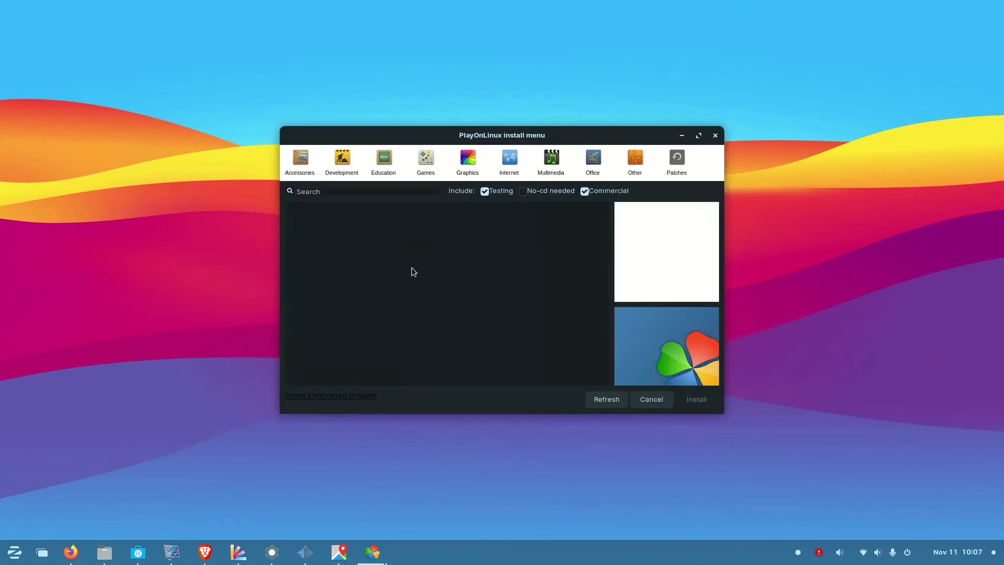
left_click(342, 158)
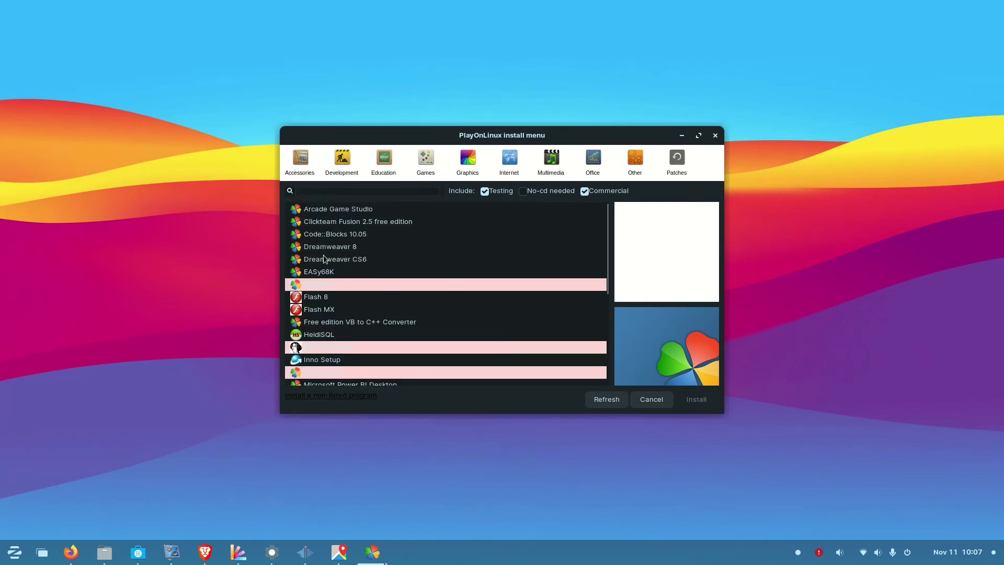
left_click(460, 164)
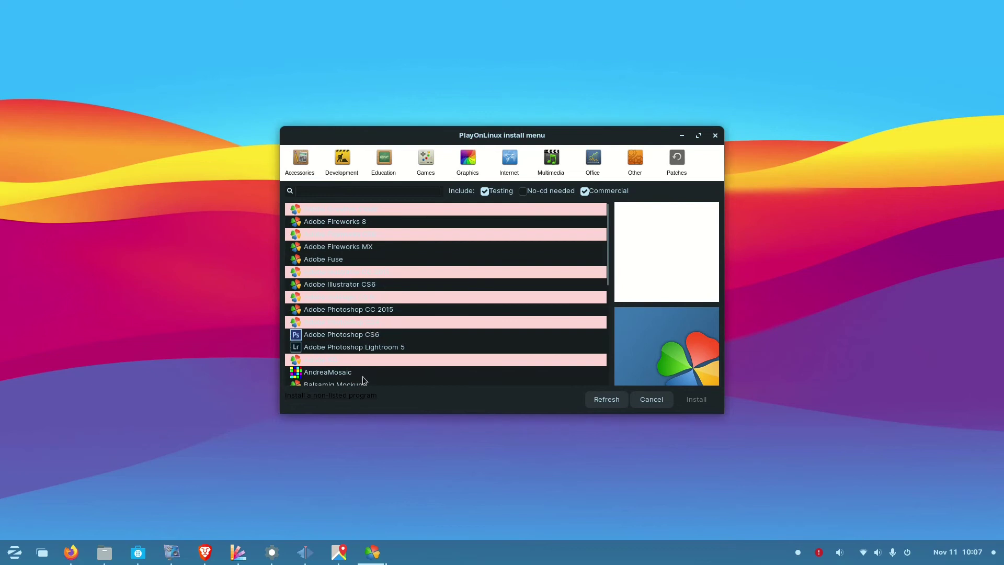
left_click(543, 168)
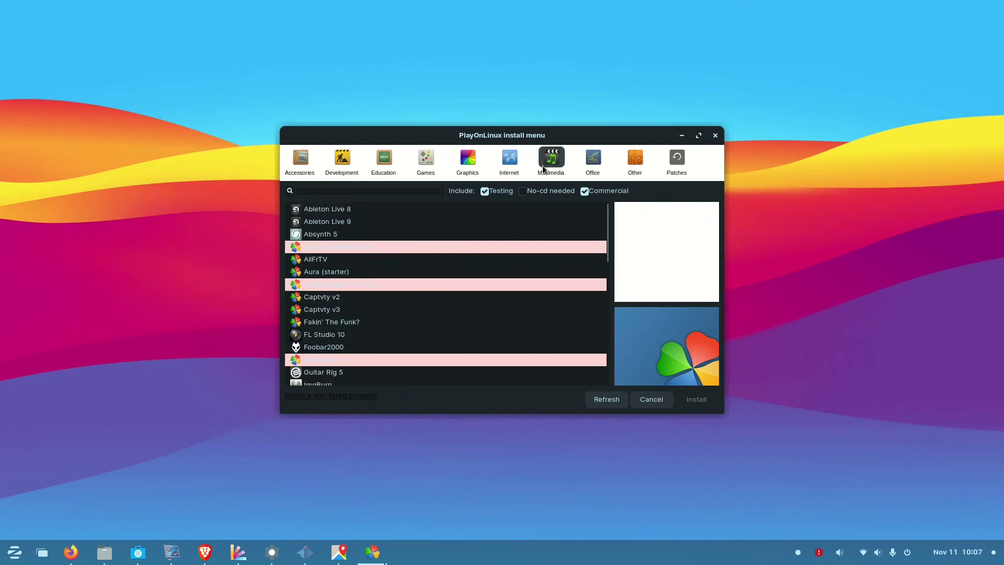
left_click(600, 176)
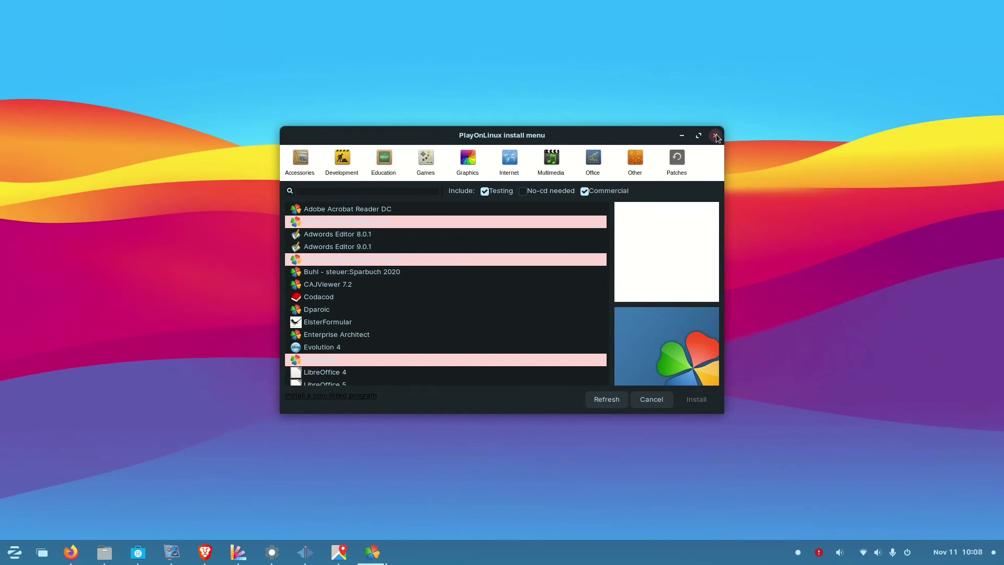
scroll(456, 313, "down", 3)
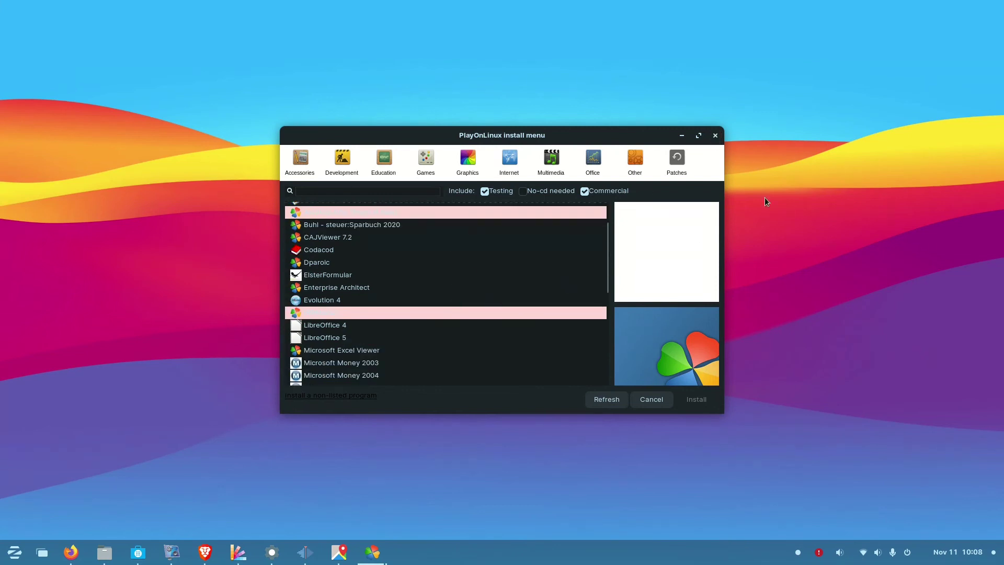
- Close the install menu and the PlayOnLinux window, confirming Yes to quit
left_click(715, 136)
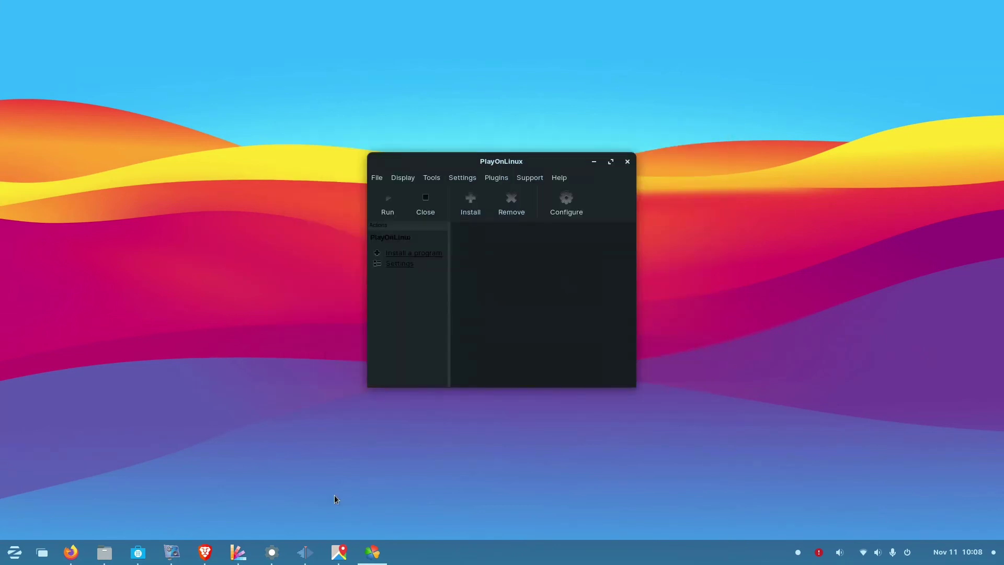
left_click(628, 161)
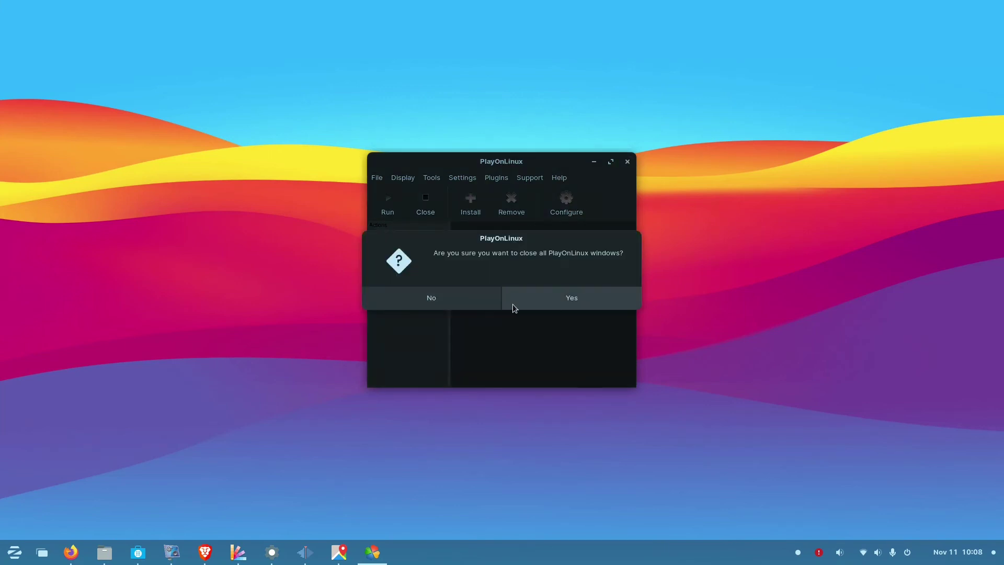
left_click(594, 303)
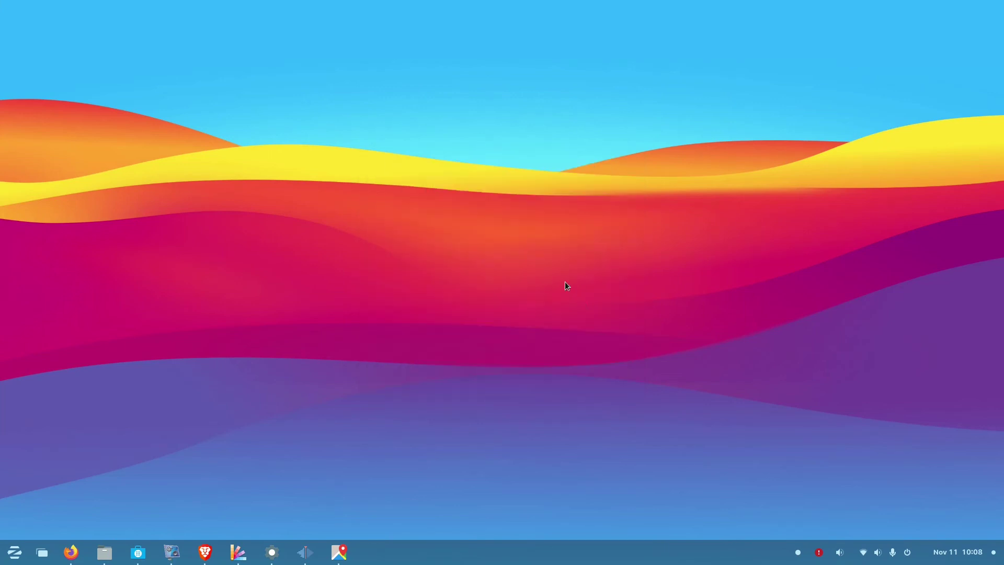
- Bring the Software store and the Flathub browser window up from the taskbar
mouse_move(130, 558)
left_click(171, 553)
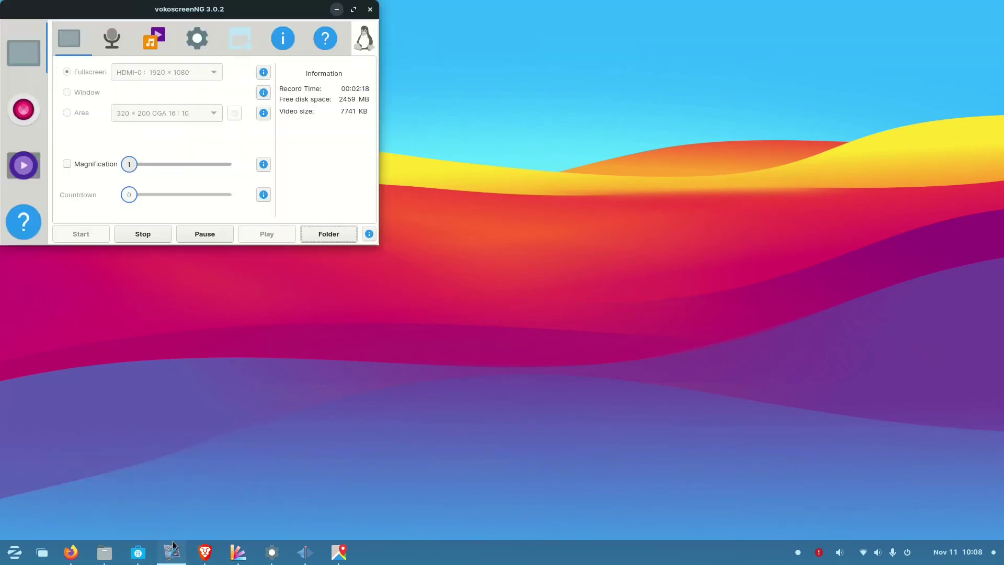
left_click(140, 237)
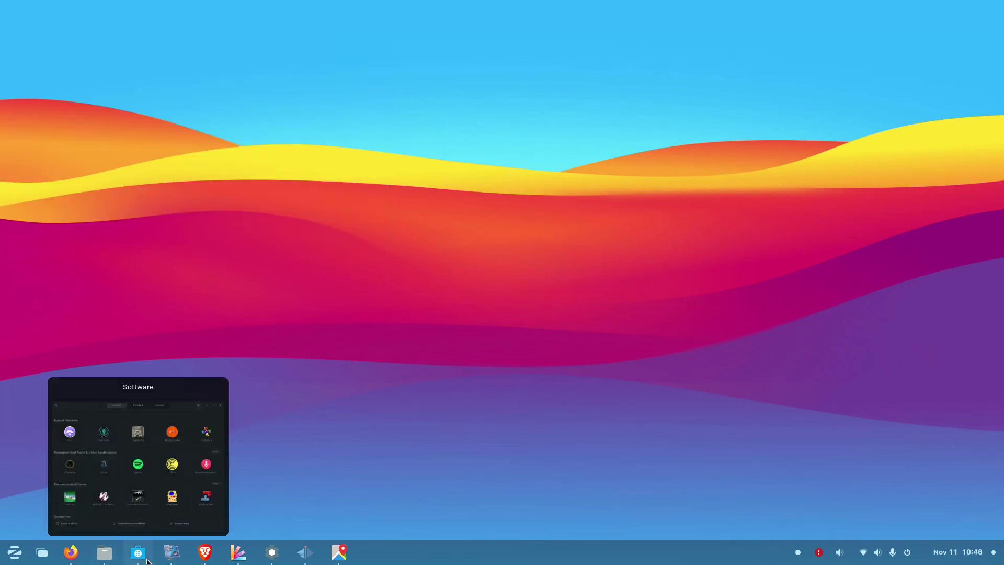
left_click(138, 552)
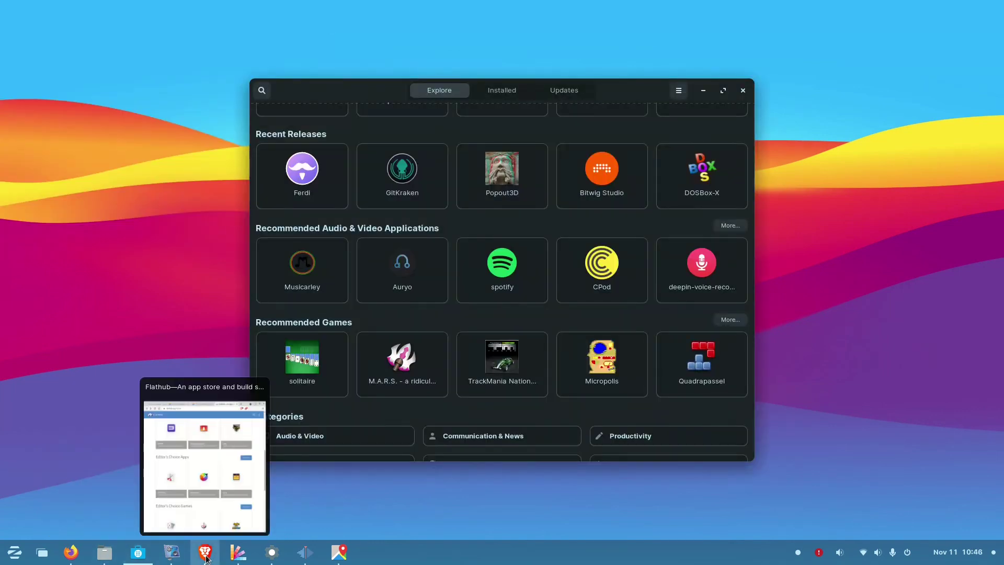
left_click(207, 552)
- Open Settings on Background, Zorin Appearance and the Home folder, then return Software to the front
left_click(269, 557)
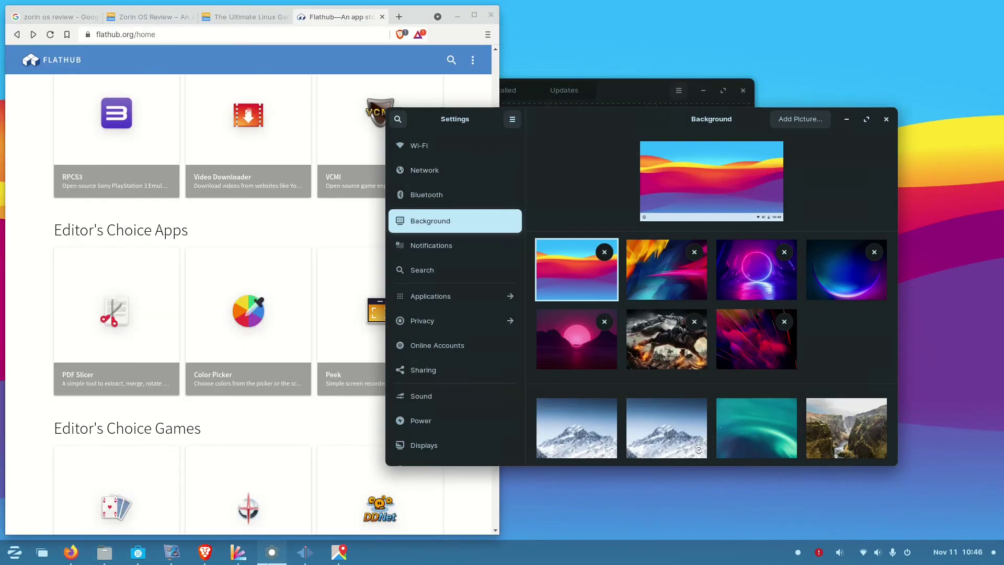
left_click(248, 562)
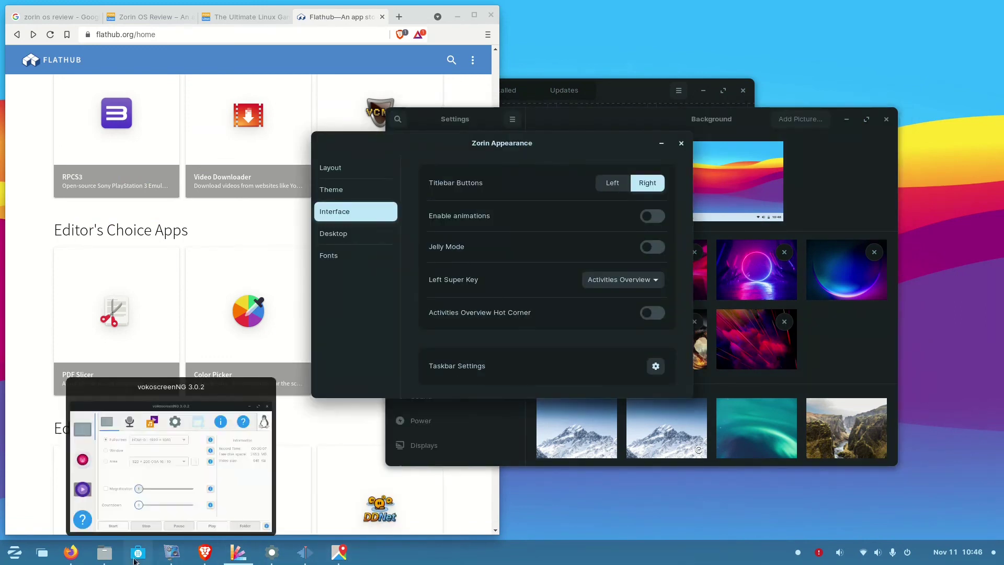
left_click(105, 555)
left_click(132, 556)
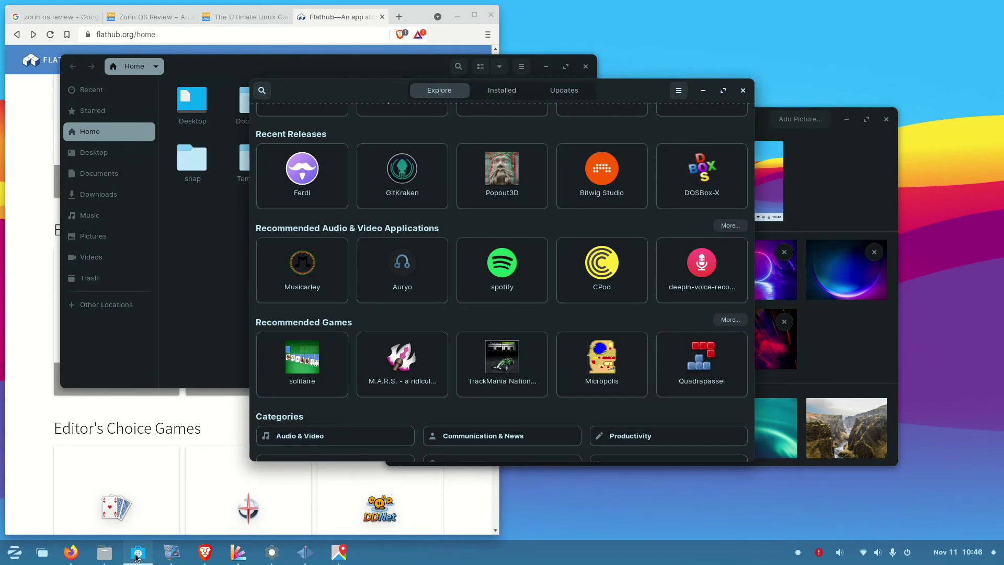
scroll(532, 246, "up", 5)
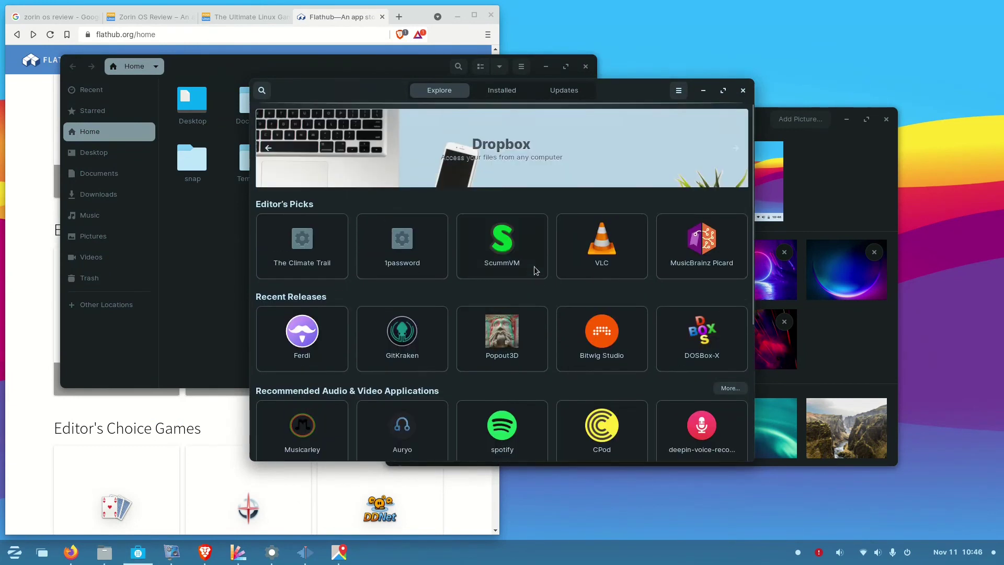
scroll(533, 269, "down", 2)
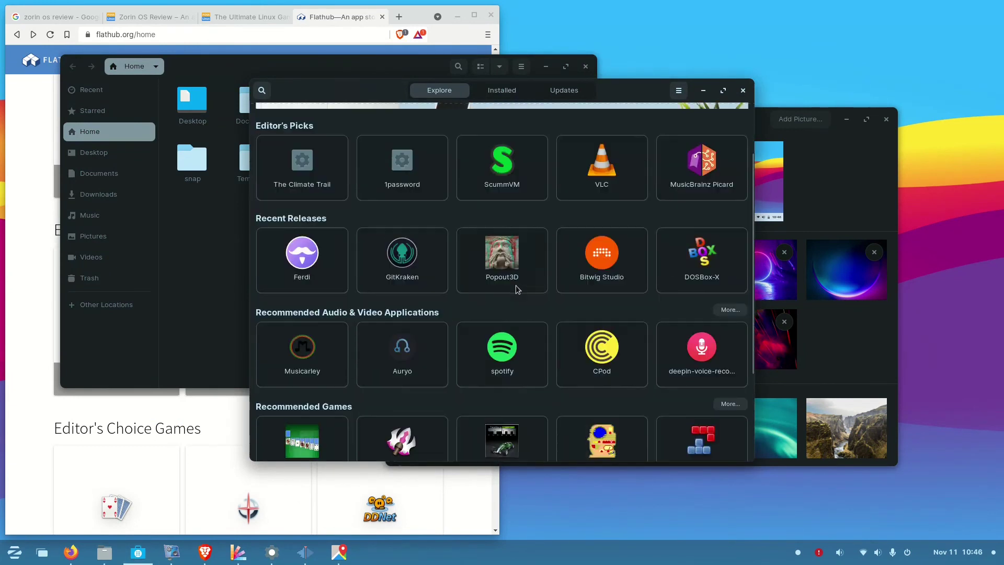
- Launch PhotoScape from the Wine category, open its Batch Editor, then minimise PhotoScape
left_click(14, 552)
left_click(61, 479)
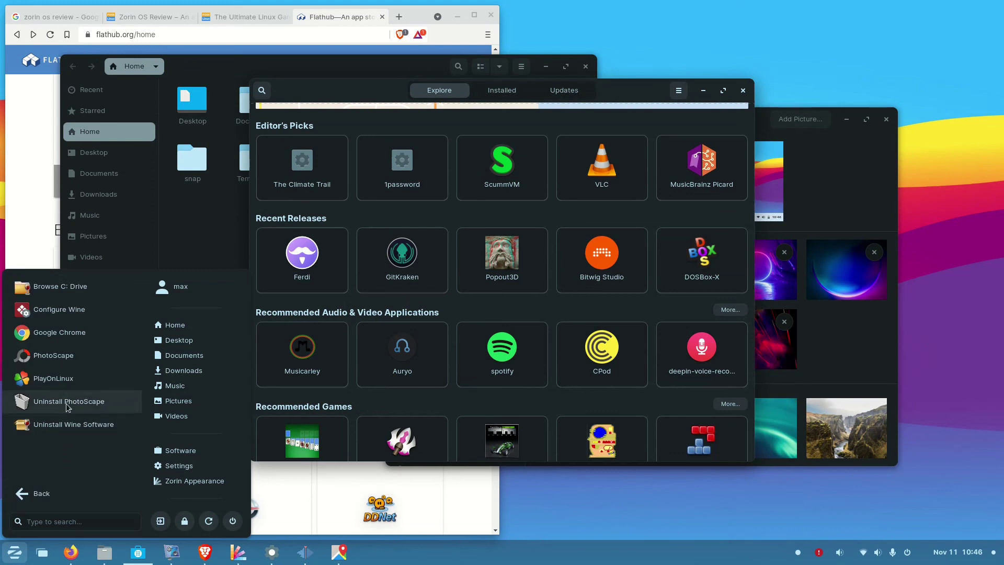
left_click(61, 336)
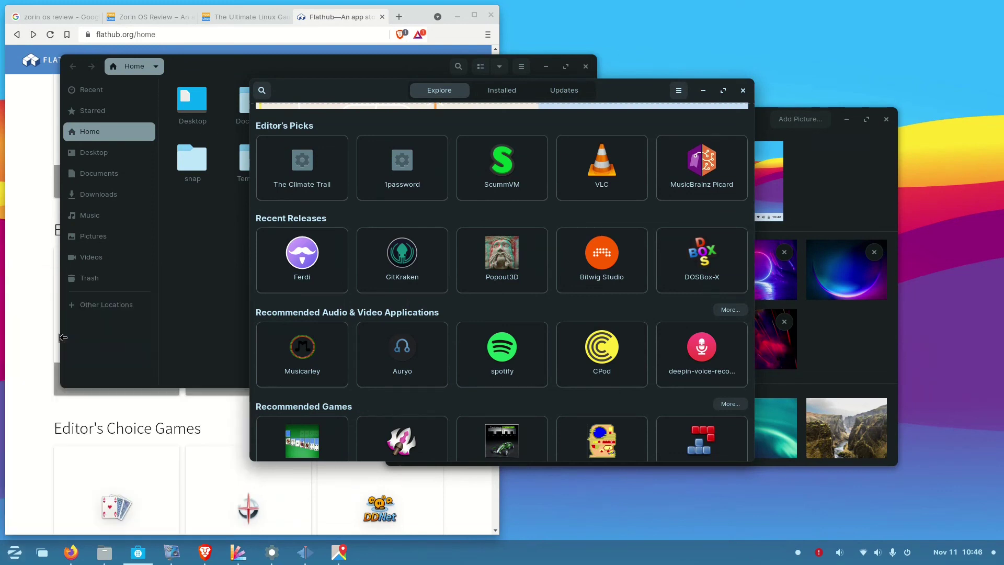
left_click(15, 552)
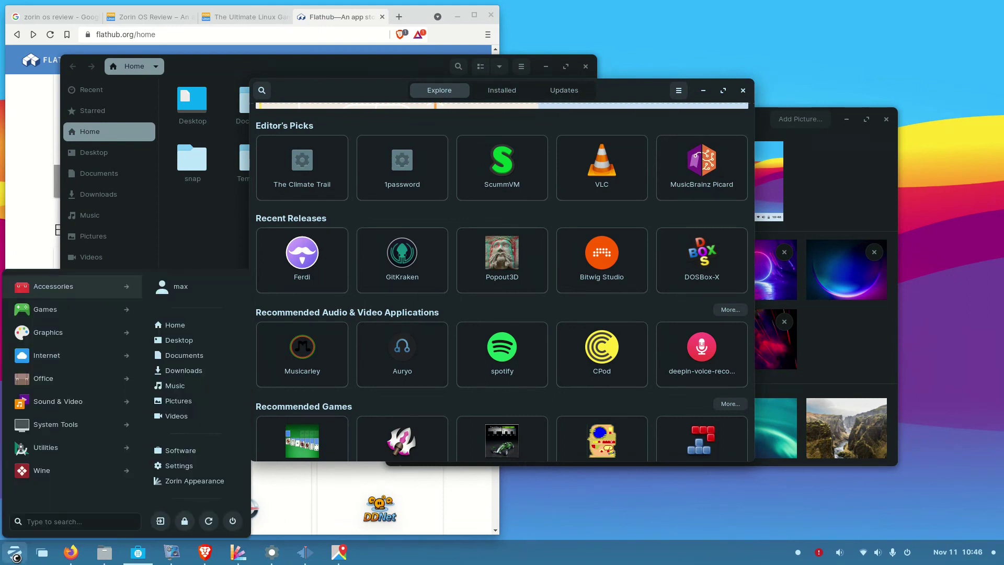
left_click(75, 472)
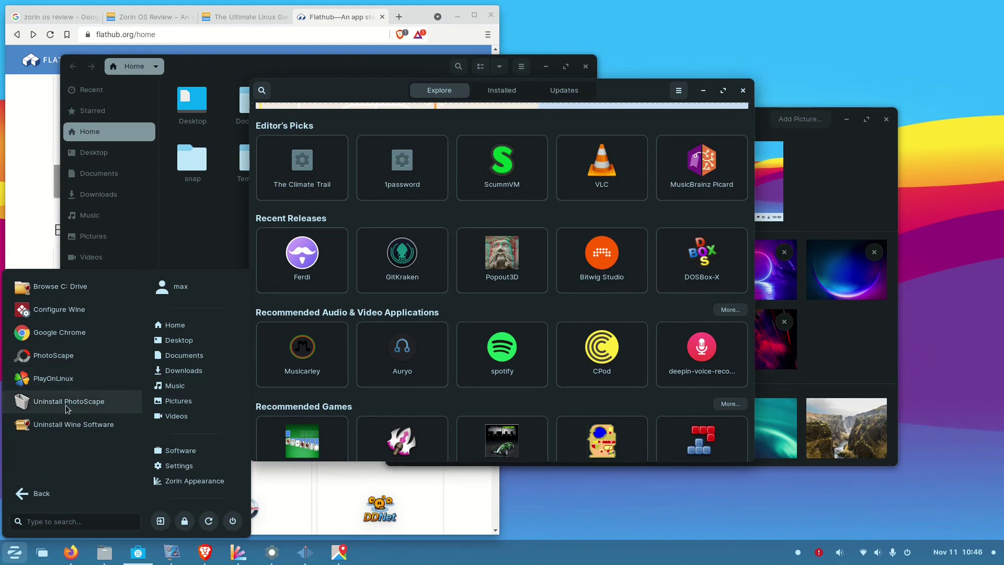
left_click(54, 356)
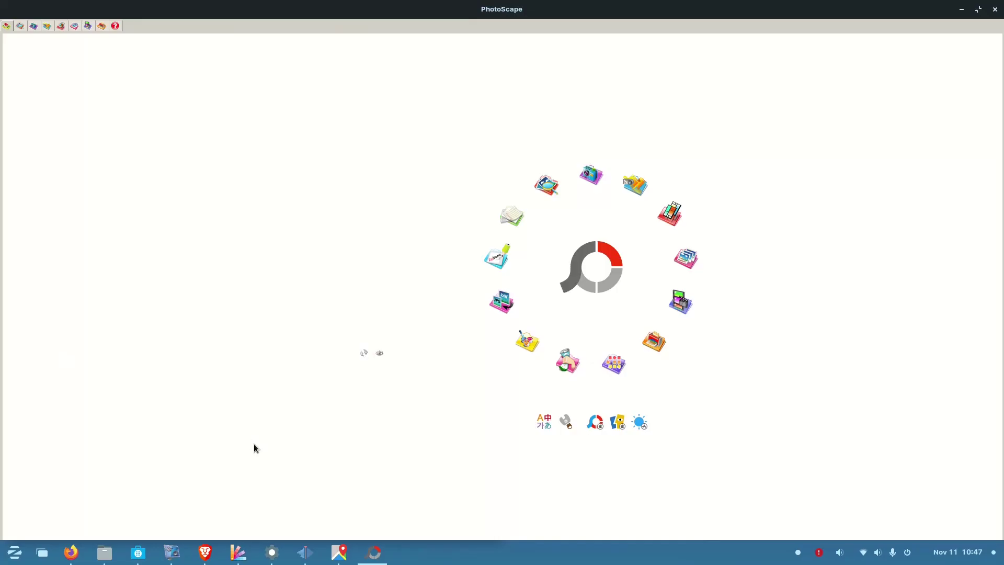
left_click(629, 183)
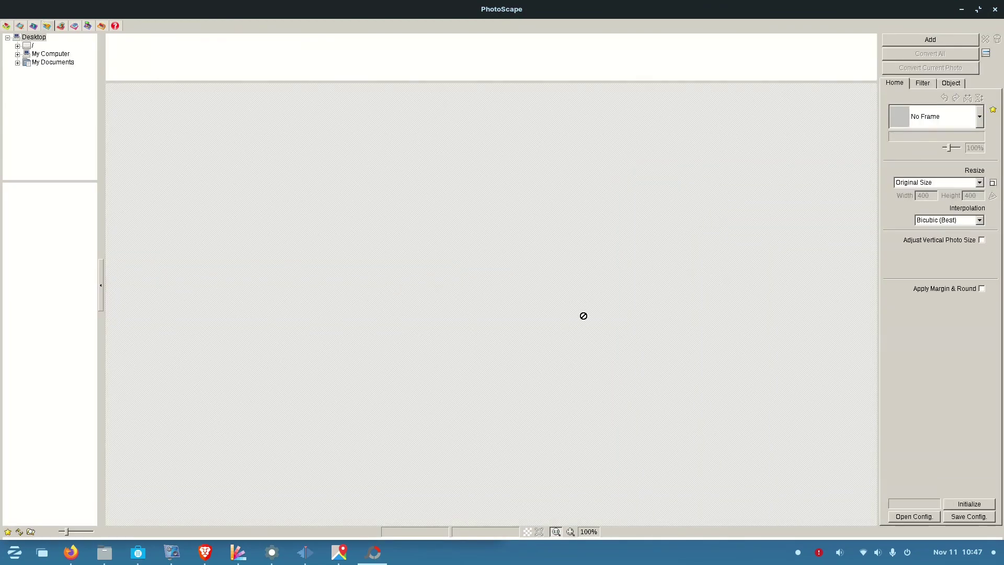
left_click(963, 9)
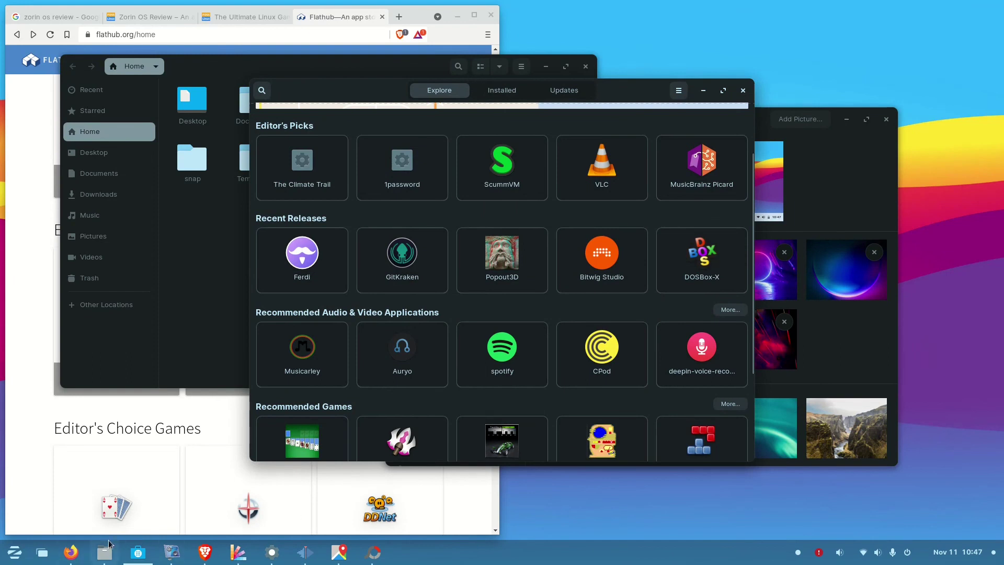
left_click(171, 552)
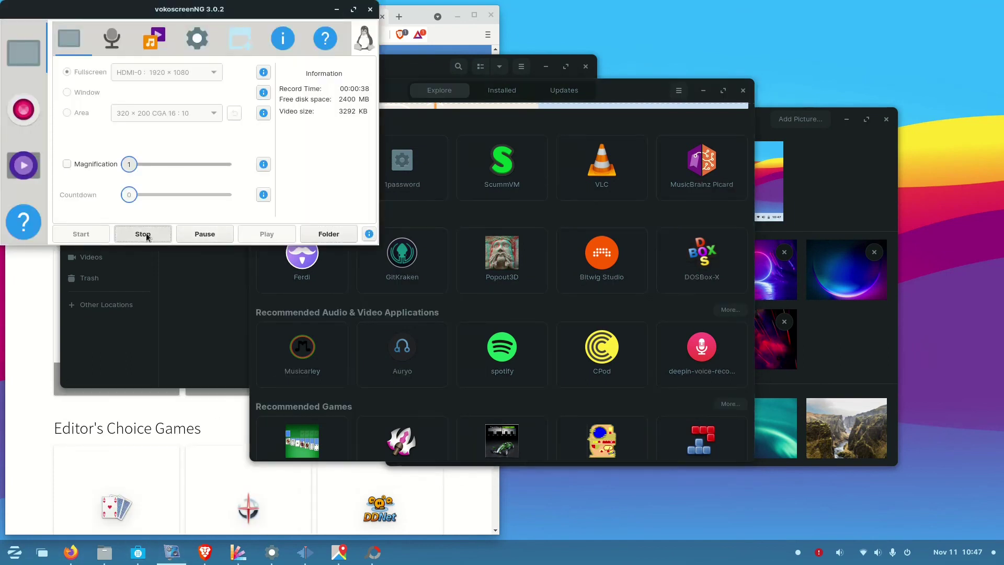